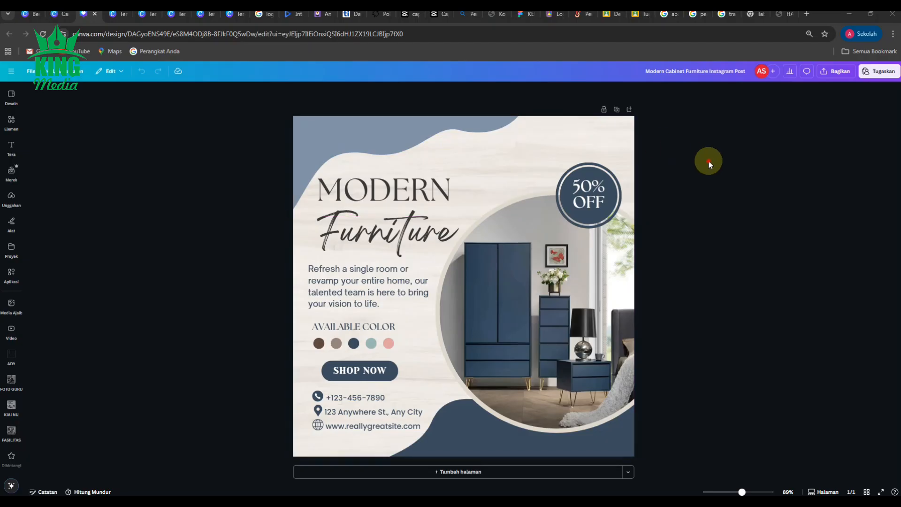
# Recolor the upper wave shape purple (#8c52ff) and the lower wave shape a deeper violet from the default solid colors.
pyautogui.click(479, 121)
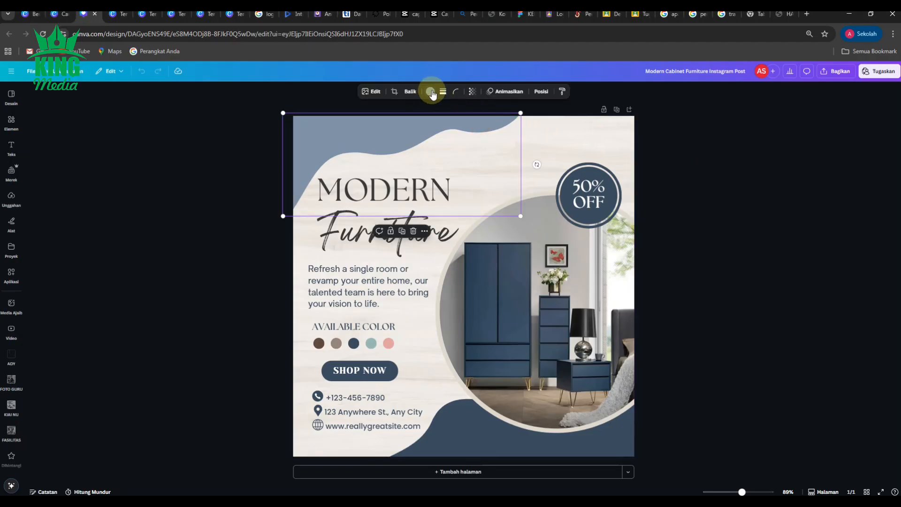
pyautogui.click(429, 92)
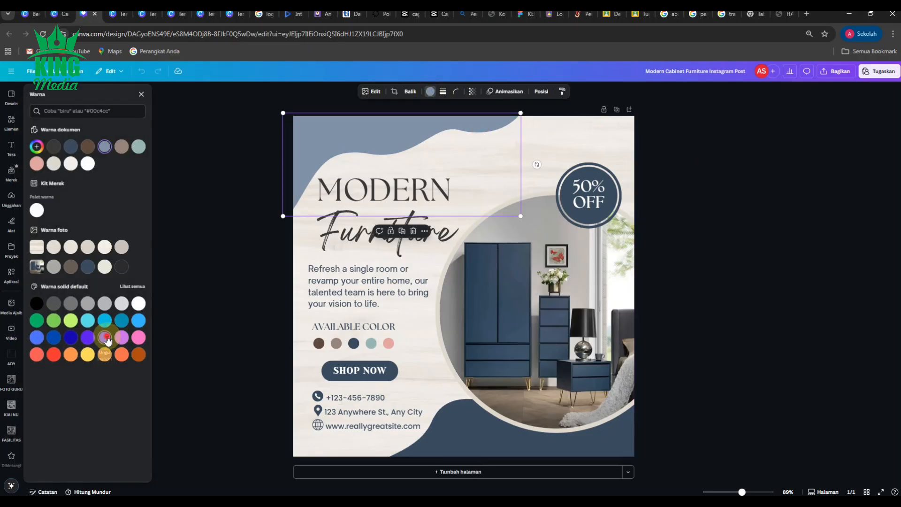
pyautogui.click(105, 337)
pyautogui.click(467, 435)
pyautogui.click(466, 436)
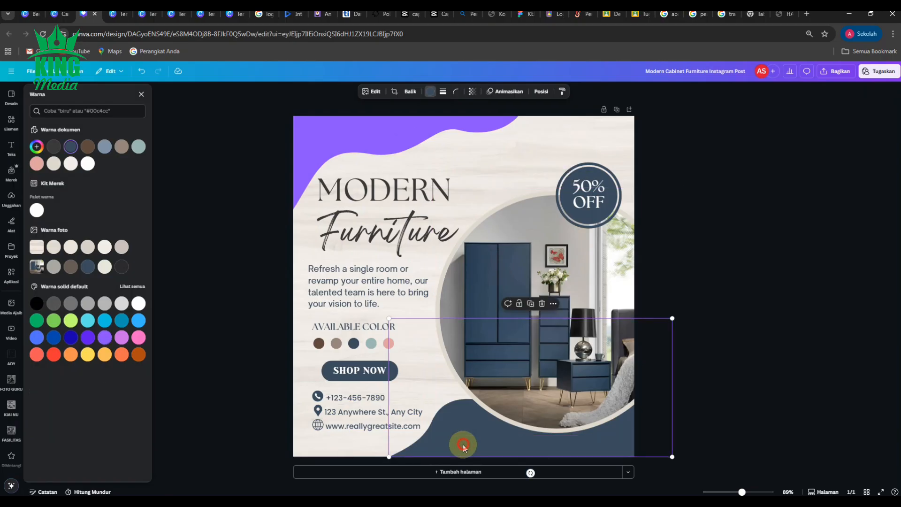
pyautogui.click(93, 341)
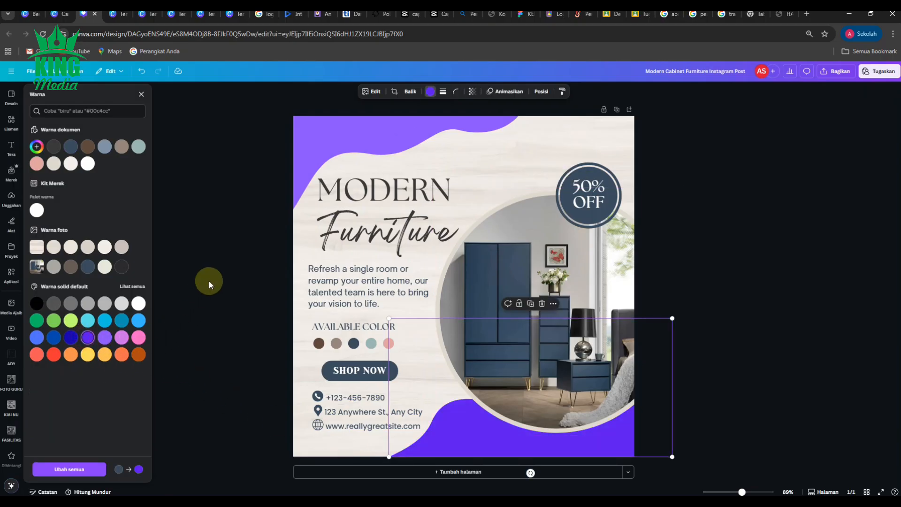
pyautogui.click(233, 246)
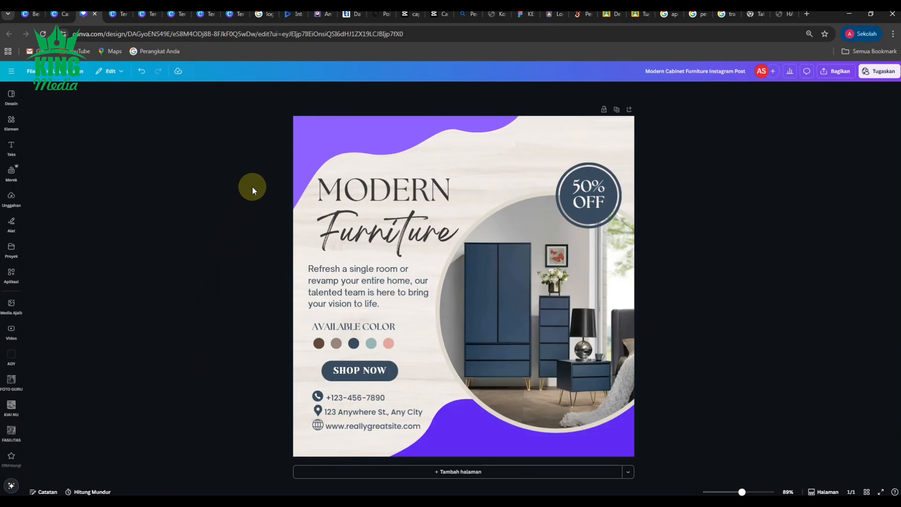
# Recolor the round "50% OFF" badge to the same purple (#8c52ff) as the upper wave.
pyautogui.click(596, 176)
pyautogui.click(431, 93)
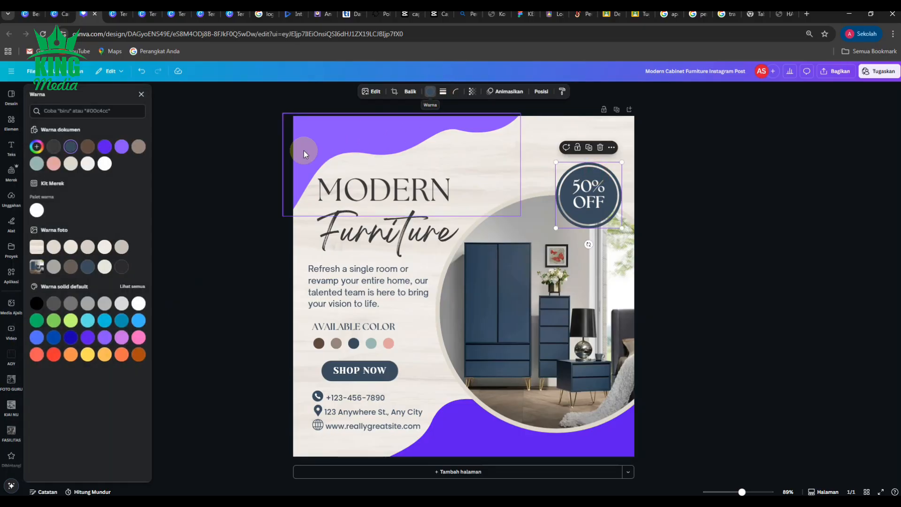
pyautogui.click(105, 338)
pyautogui.click(242, 220)
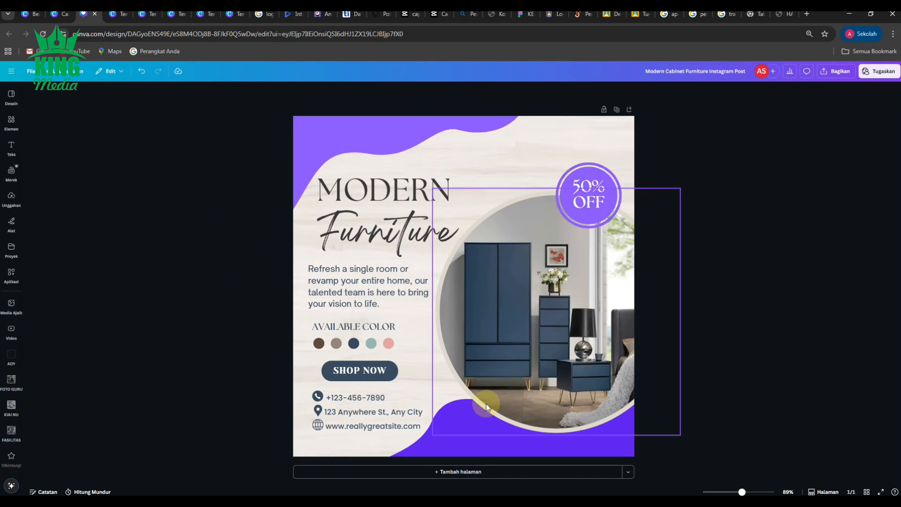
pyautogui.click(463, 445)
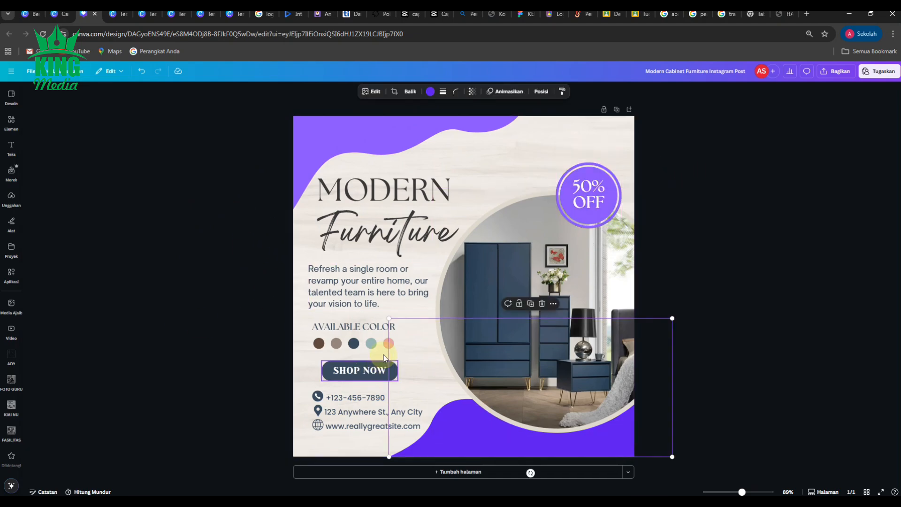
pyautogui.click(430, 91)
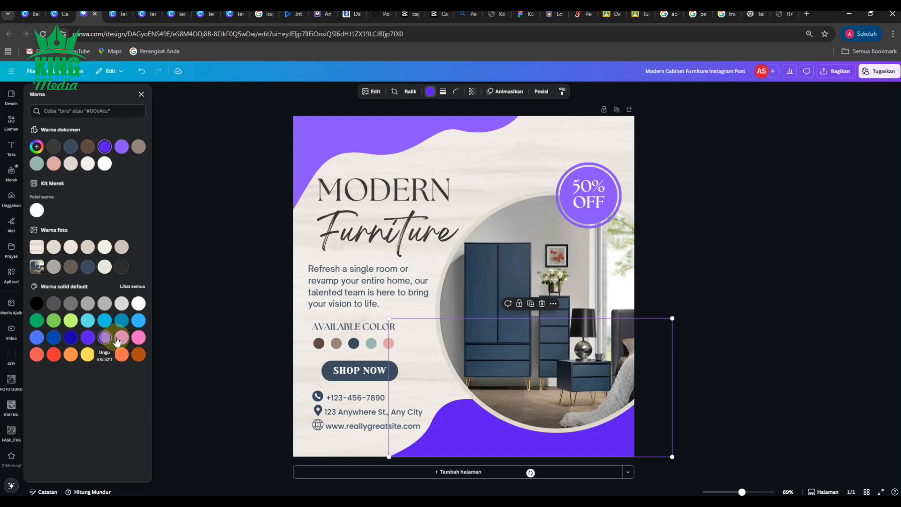
pyautogui.click(229, 322)
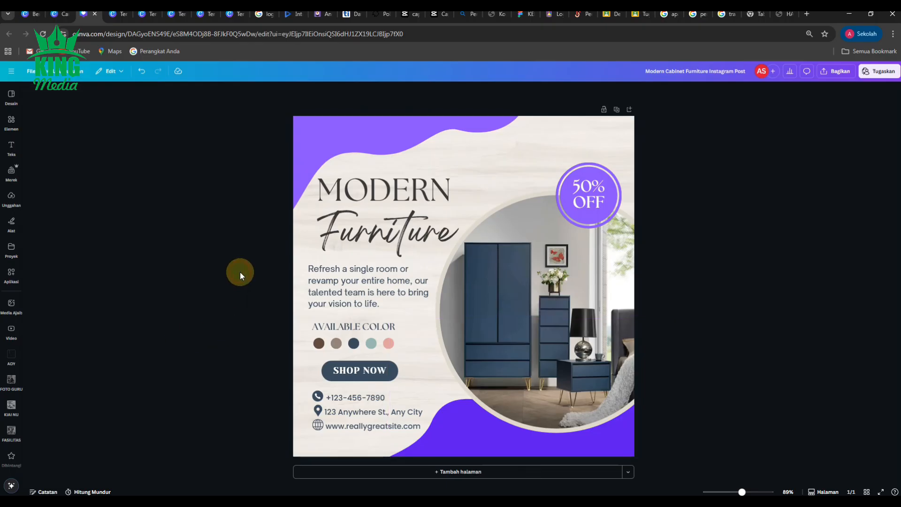
# Recolor the first three dots under "AVAILABLE COLOR" dark blue, deep violet and purple (#8c52ff), in that order.
pyautogui.click(319, 343)
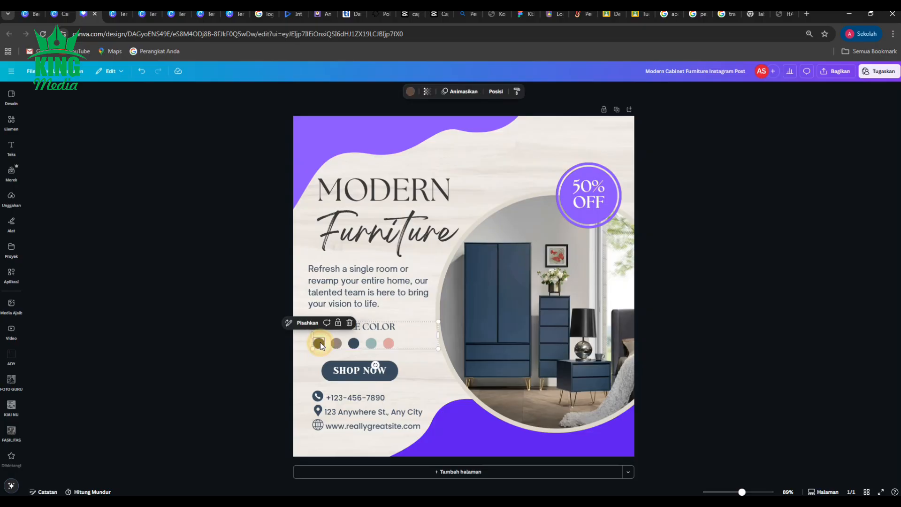
pyautogui.click(411, 91)
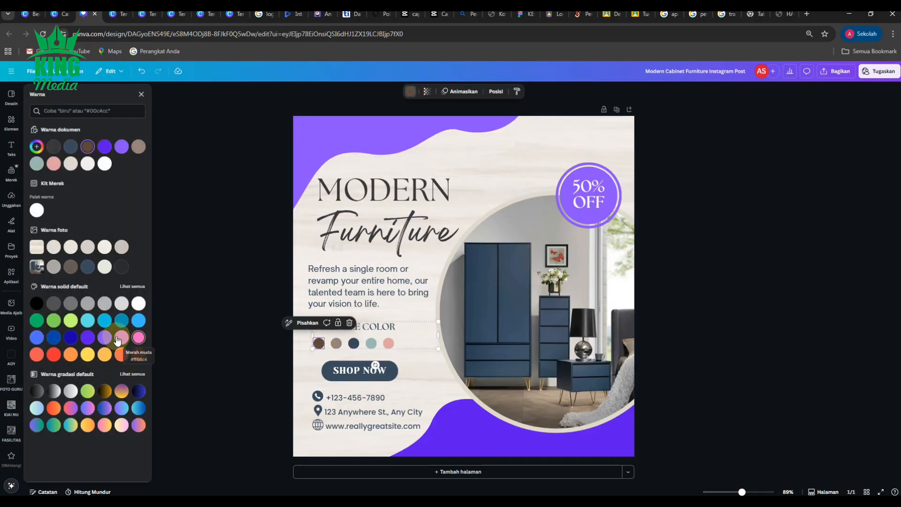
pyautogui.click(71, 338)
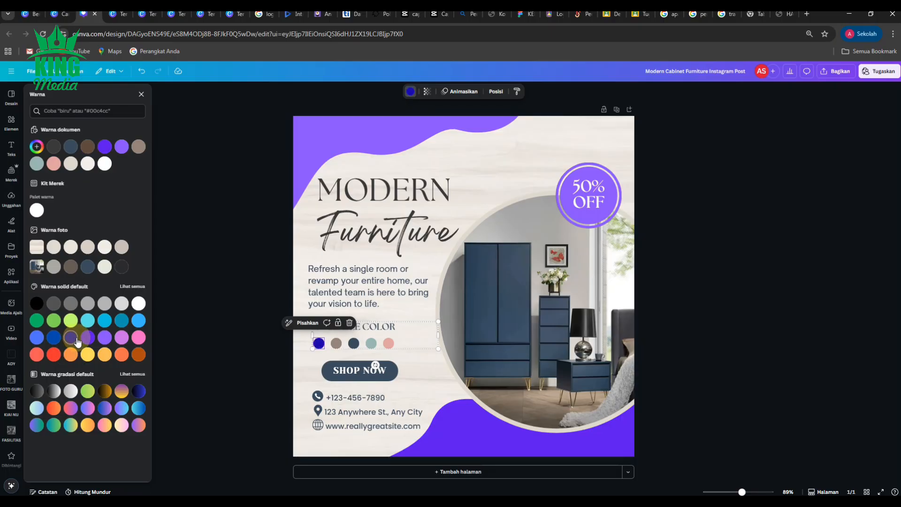
pyautogui.click(336, 343)
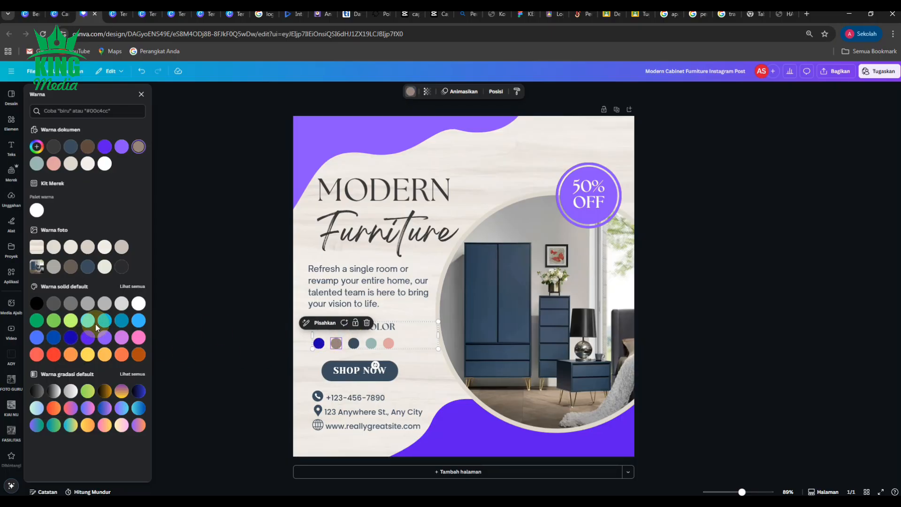
pyautogui.click(88, 338)
pyautogui.click(354, 342)
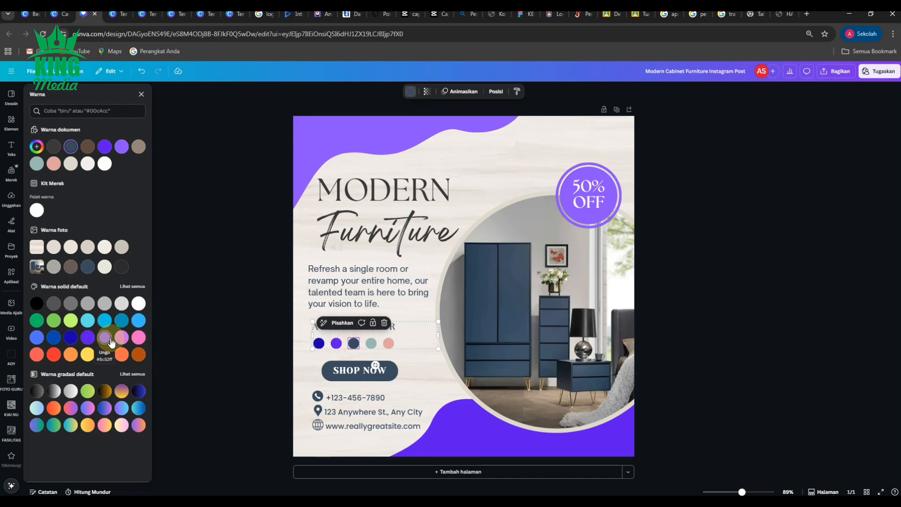
pyautogui.click(104, 337)
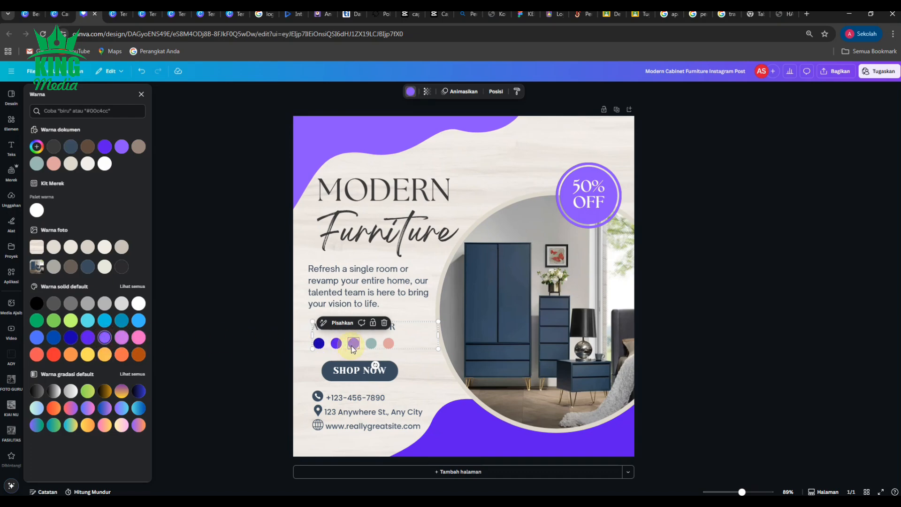
# Recolor the fourth dot under "AVAILABLE COLOR" magenta and the fifth dot pink.
pyautogui.click(374, 346)
pyautogui.click(121, 338)
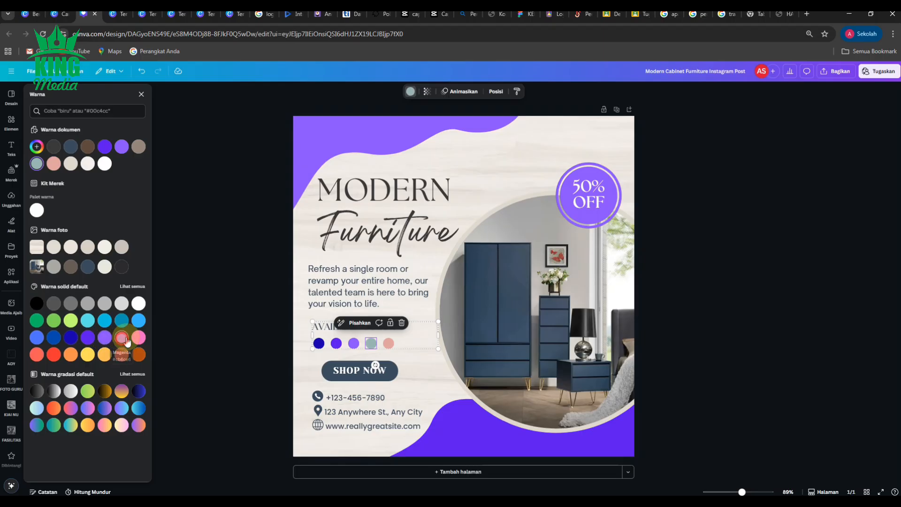
pyautogui.click(388, 343)
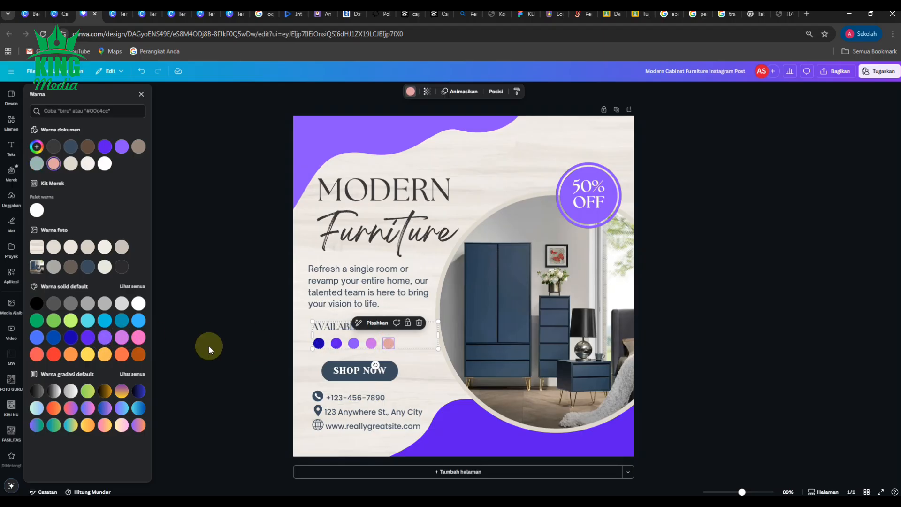
pyautogui.click(139, 337)
pyautogui.click(219, 336)
pyautogui.click(227, 351)
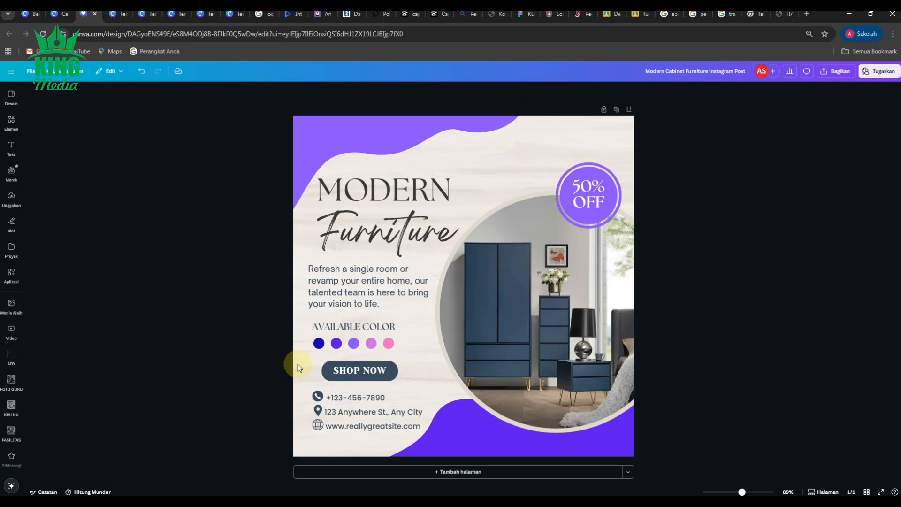
# Recolor the background shape behind "SHOP NOW" purple (#8c52ff).
pyautogui.click(334, 378)
pyautogui.click(429, 91)
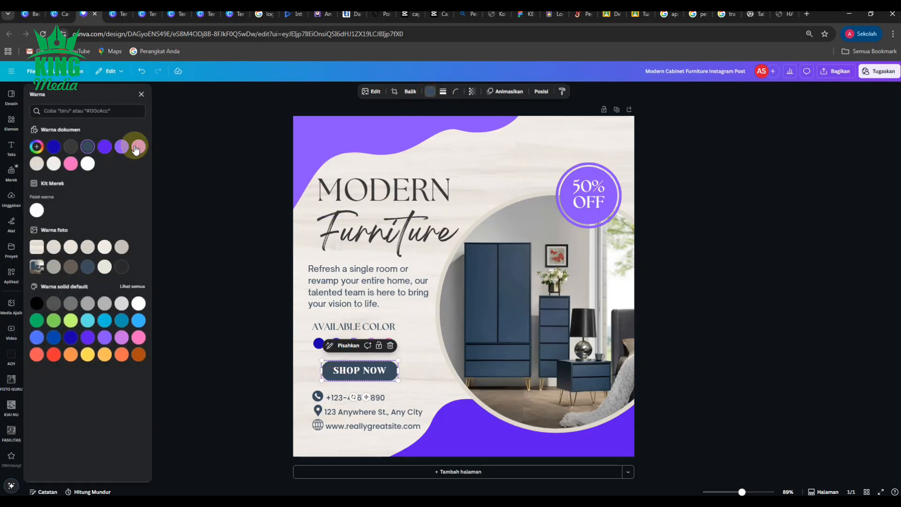
pyautogui.click(104, 337)
pyautogui.click(215, 260)
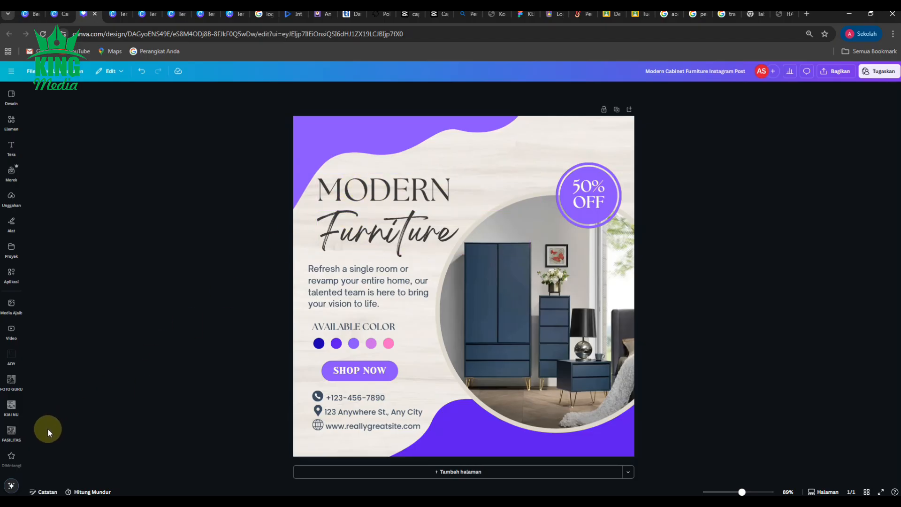
# Add the "SCAN ME" QR code from the LOGO folder, shrink it and place it on the lower violet wave.
pyautogui.click(13, 433)
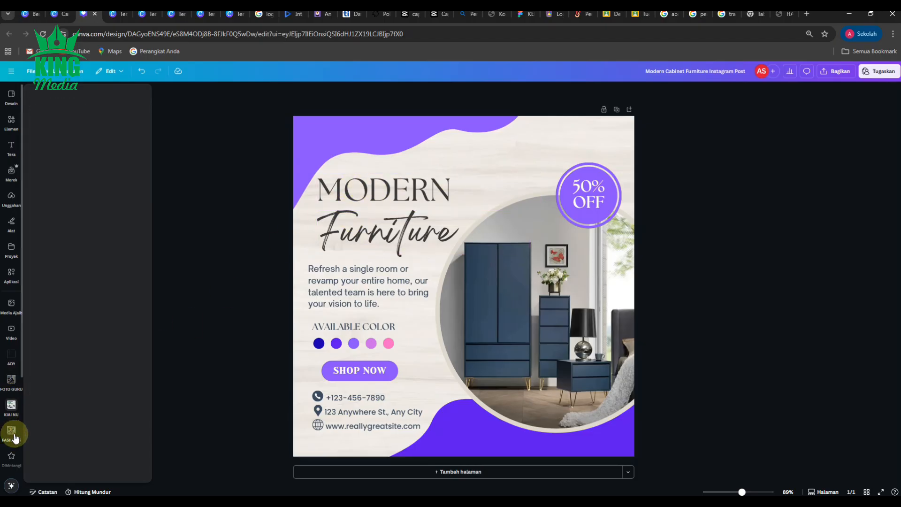
pyautogui.scroll(-2, 12, 434)
pyautogui.click(11, 391)
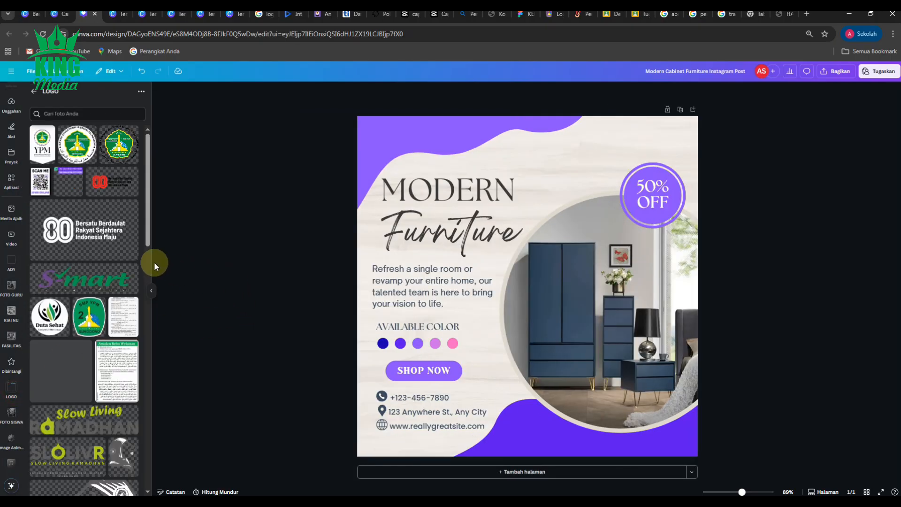
pyautogui.click(40, 181)
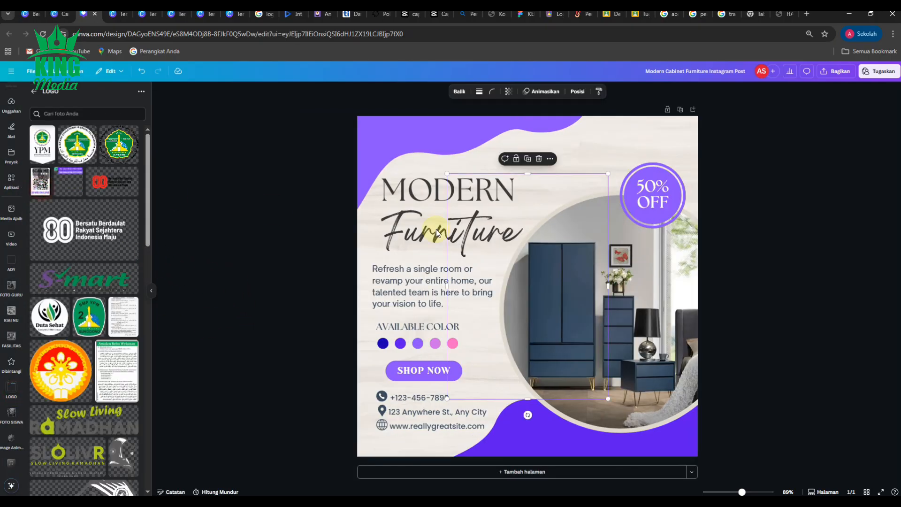
pyautogui.moveTo(446, 174); pyautogui.dragTo(528, 430)
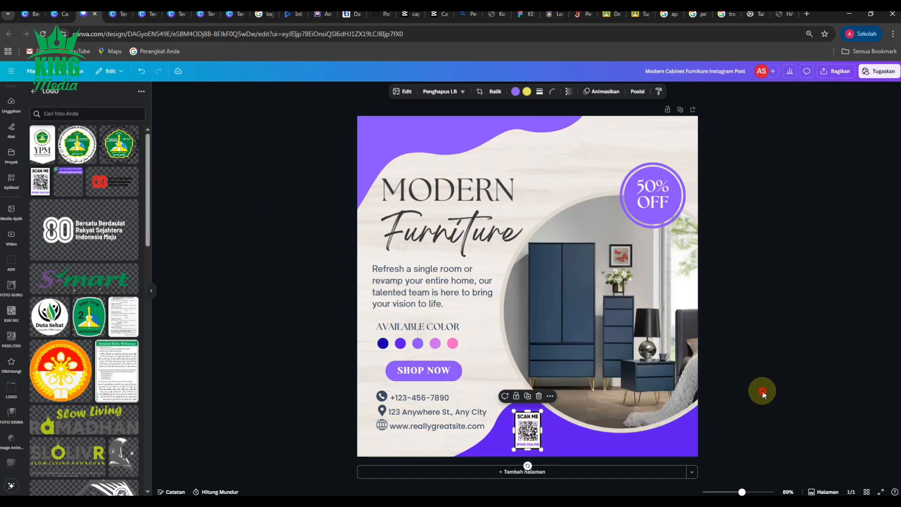
pyautogui.click(760, 388)
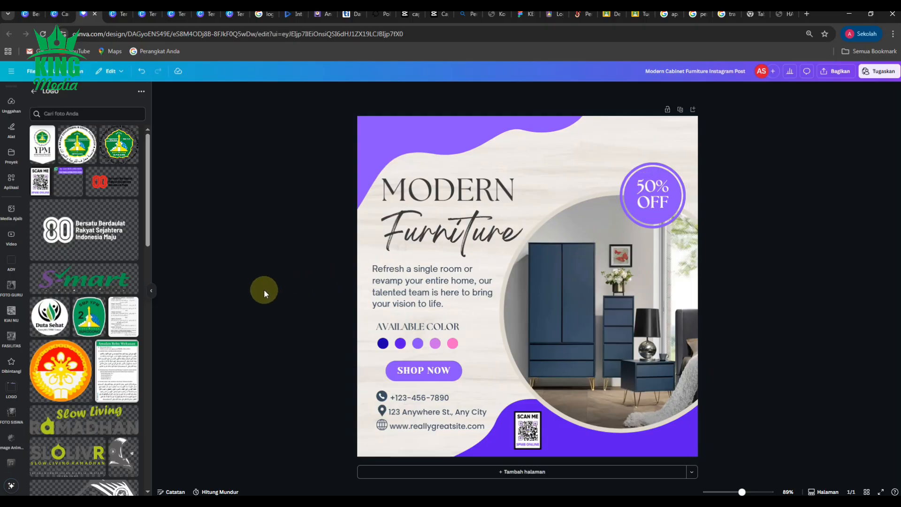
# Add the "SMK YPM 3 Taman" logo strip from the LOGO folder, crop off its empty lower area and place it along the design's top edge.
pyautogui.scroll(-15, 86, 358)
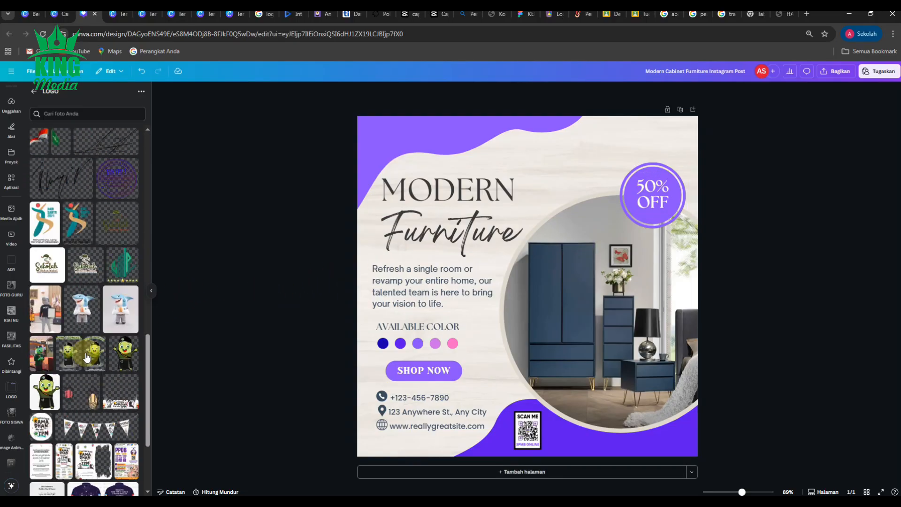
pyautogui.scroll(-5, 82, 377)
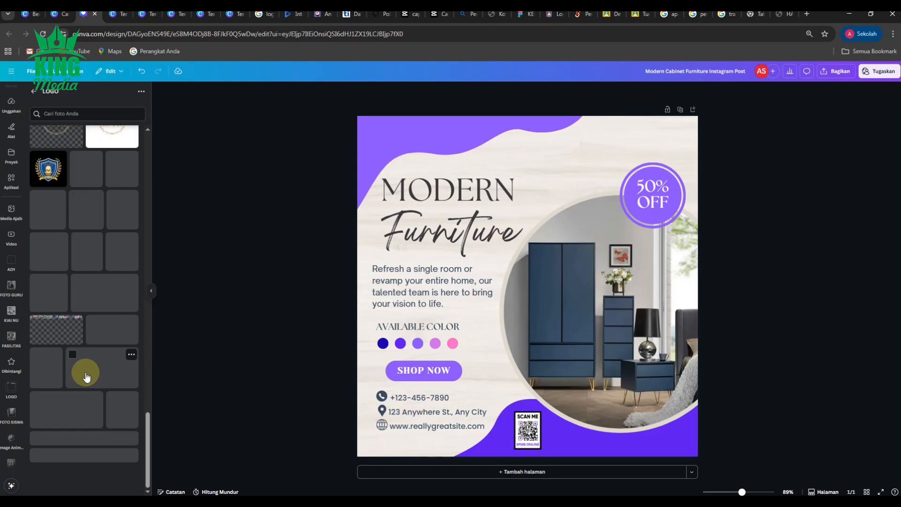
pyautogui.click(53, 331)
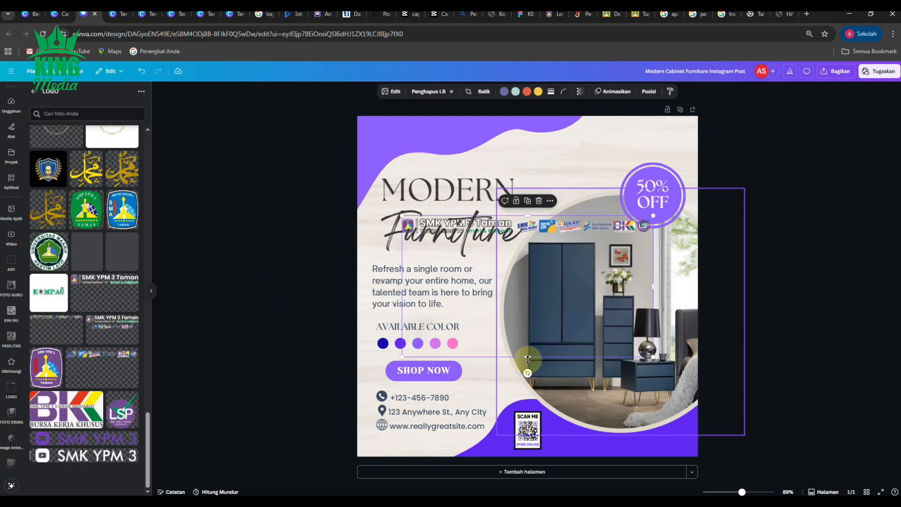
pyautogui.moveTo(527, 358); pyautogui.dragTo(541, 232)
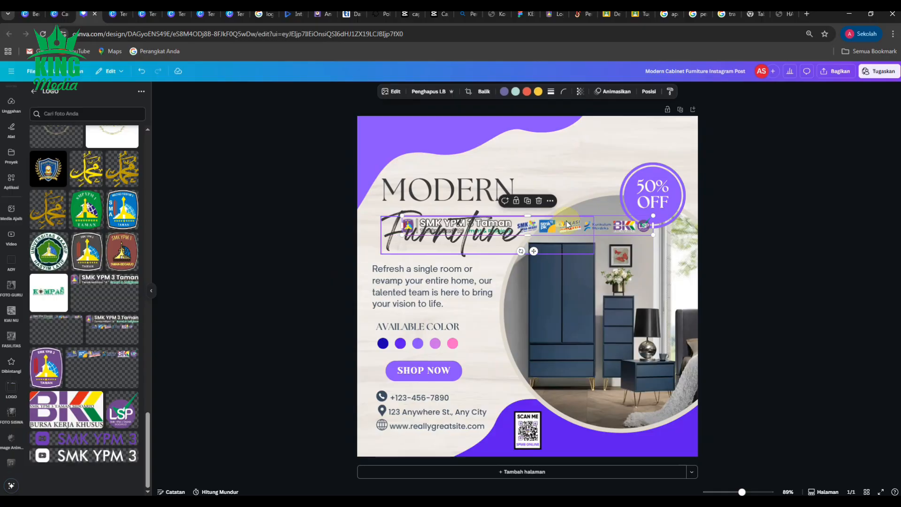
pyautogui.moveTo(604, 224); pyautogui.dragTo(577, 130)
pyautogui.click(786, 163)
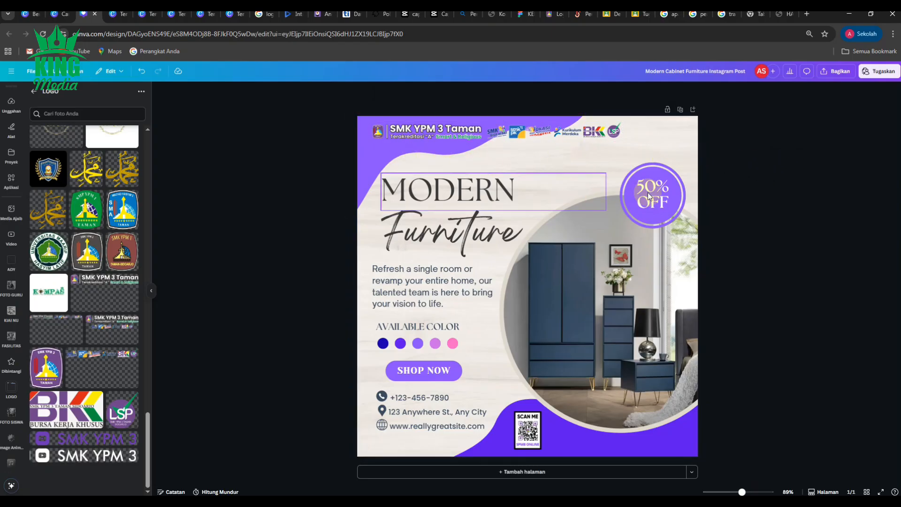
pyautogui.click(734, 212)
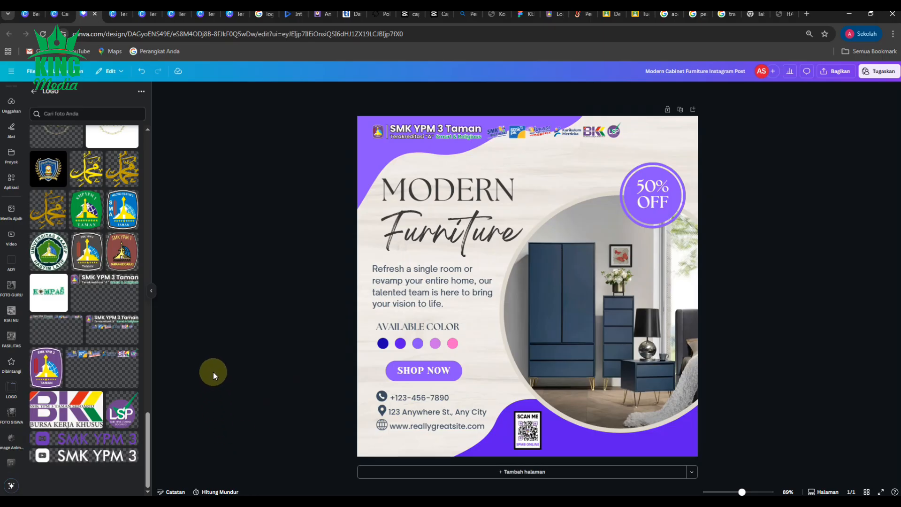
# Delete the "50% OFF" text from the round badge.
pyautogui.click(651, 187)
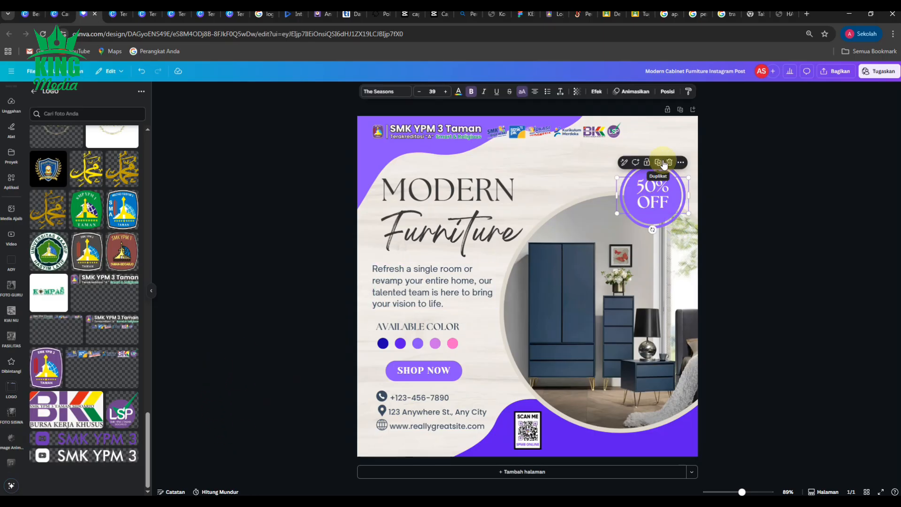
pyautogui.click(670, 163)
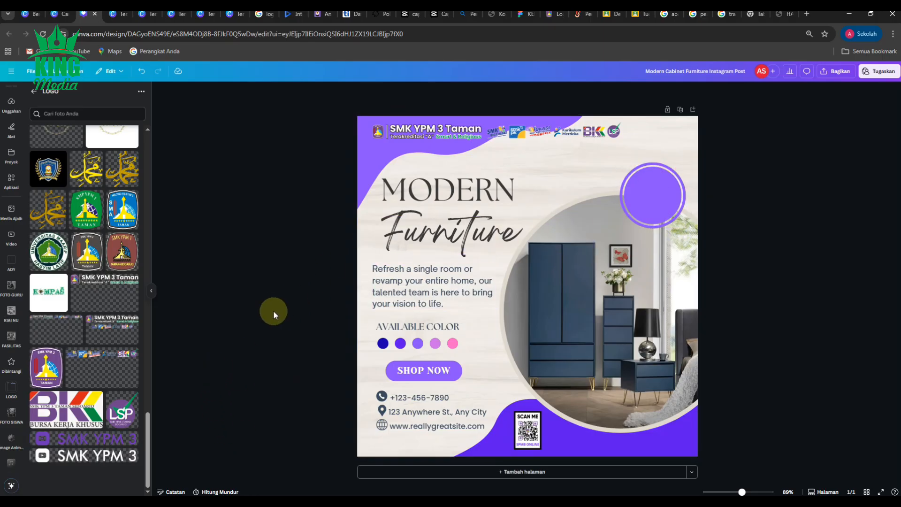
# Add the shark mascot in school uniform from the LOGO folder and crop the empty margins around it.
pyautogui.scroll(10, 89, 310)
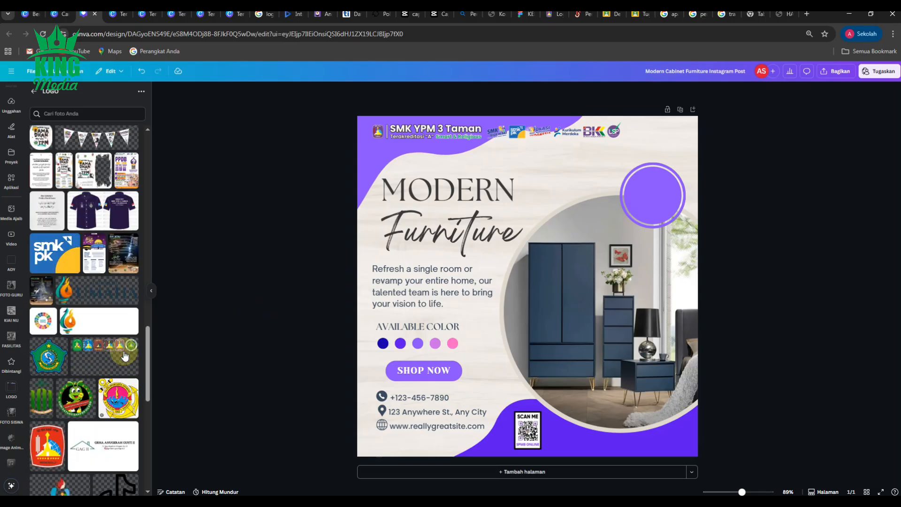
pyautogui.moveTo(149, 352); pyautogui.dragTo(151, 272)
pyautogui.click(81, 389)
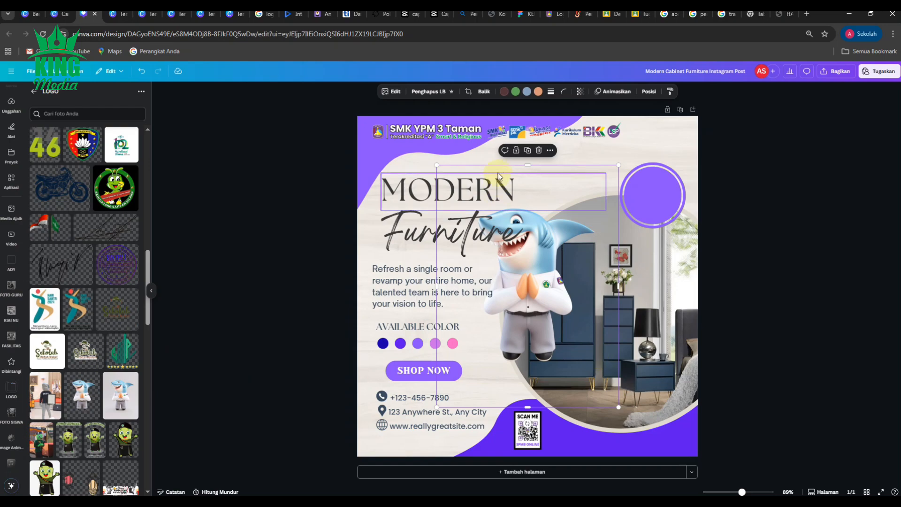
pyautogui.moveTo(527, 165); pyautogui.dragTo(535, 205)
pyautogui.moveTo(527, 407); pyautogui.dragTo(528, 363)
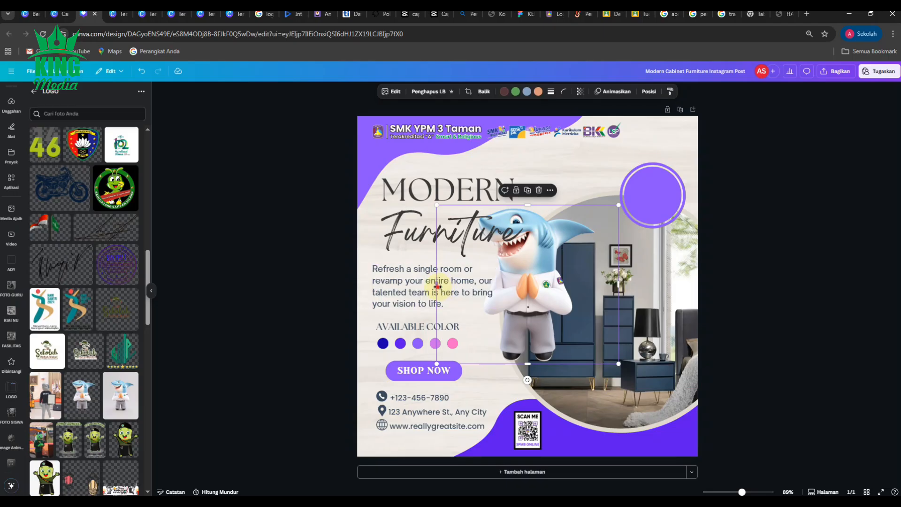
pyautogui.moveTo(436, 285); pyautogui.dragTo(476, 286)
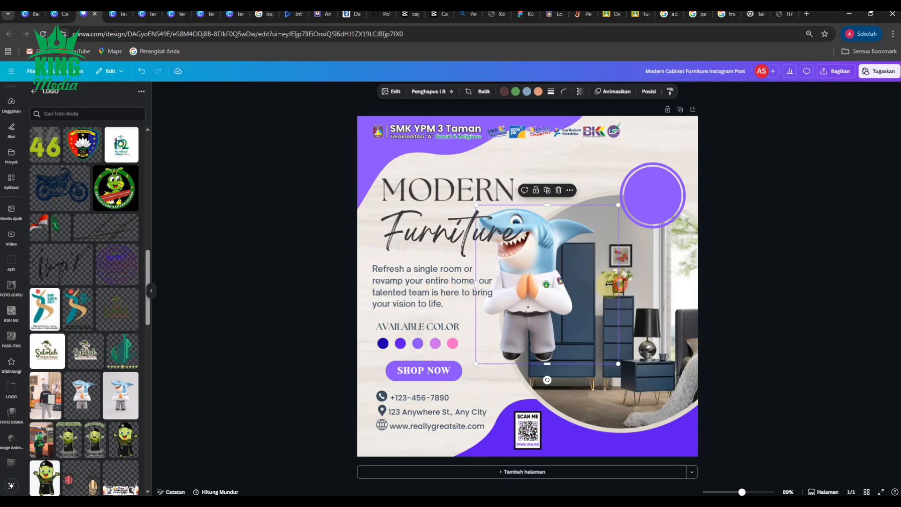
pyautogui.moveTo(618, 285); pyautogui.dragTo(598, 285)
# Shrink the shark mascot and place it in the middle of the round purple badge.
pyautogui.moveTo(476, 364); pyautogui.dragTo(652, 186)
pyautogui.click(765, 191)
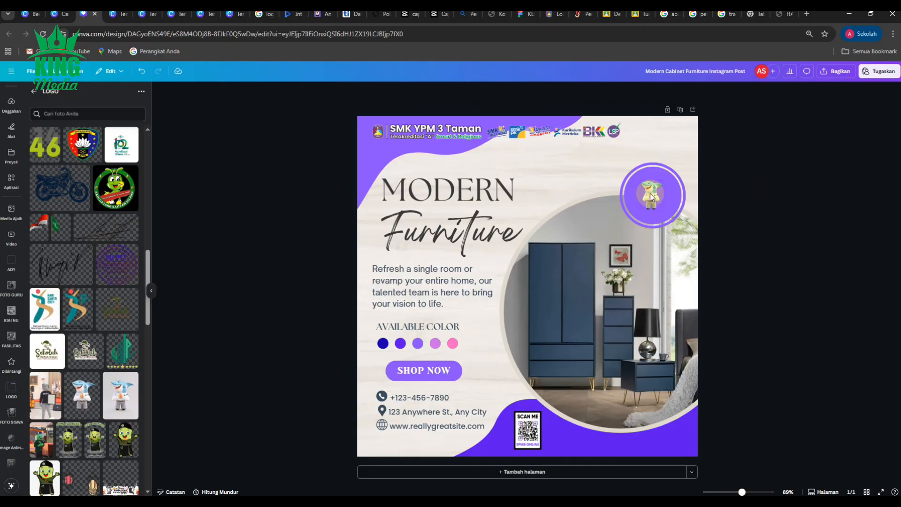
pyautogui.click(659, 202)
pyautogui.moveTo(666, 212); pyautogui.dragTo(670, 214)
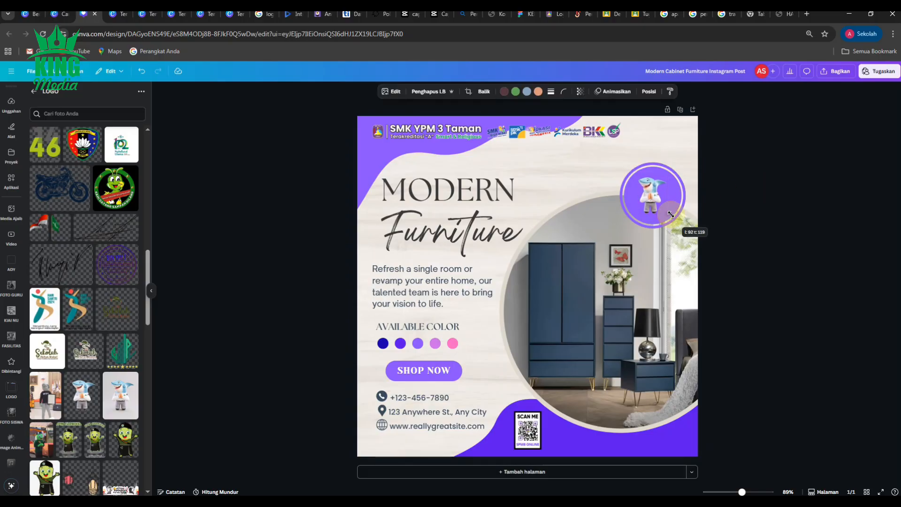
pyautogui.click(792, 209)
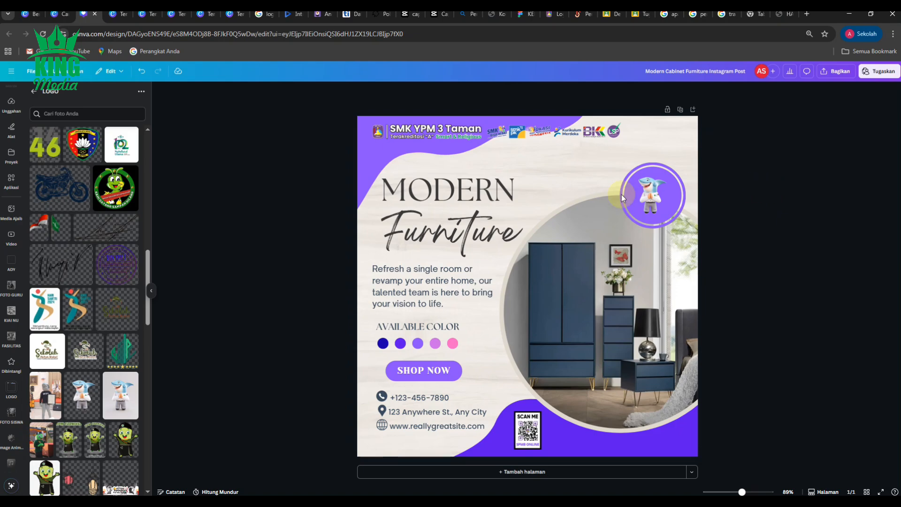
# Turn off the all-caps formatting of "MODERN" and replace "Furniture" with "Pembiasaan", scaled down to font size 49.8.
pyautogui.click(450, 192)
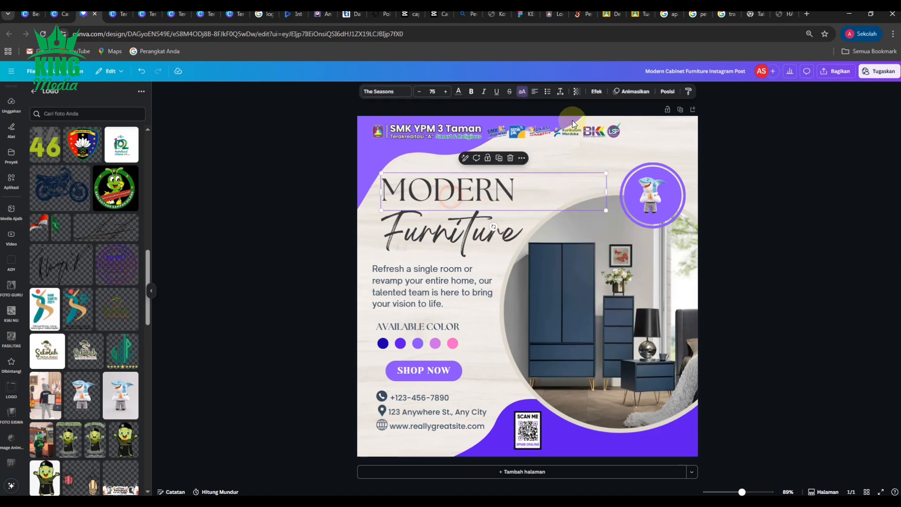
pyautogui.click(521, 91)
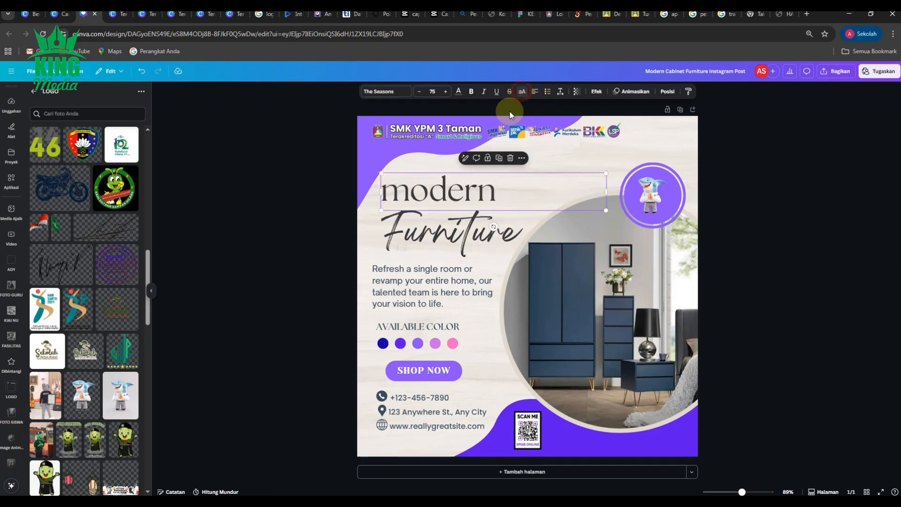
pyautogui.click(451, 232)
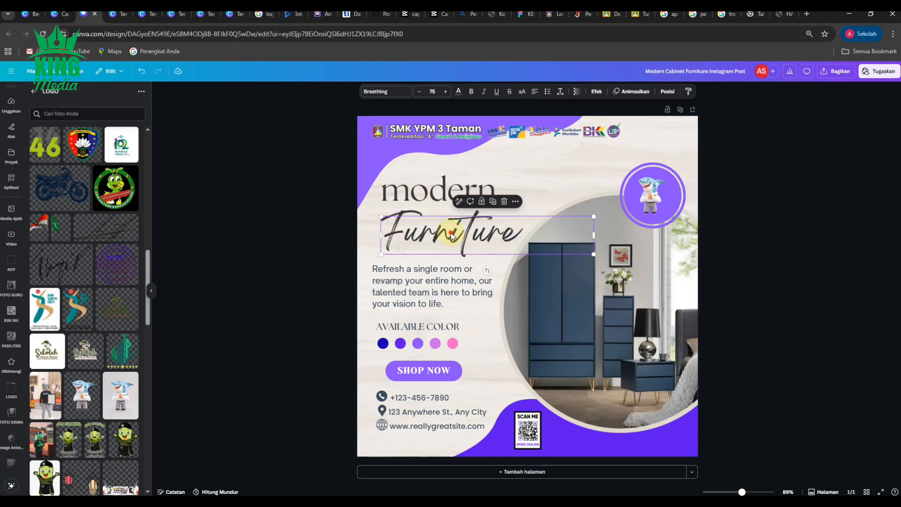
pyautogui.doubleClick(479, 245)
pyautogui.write('P')
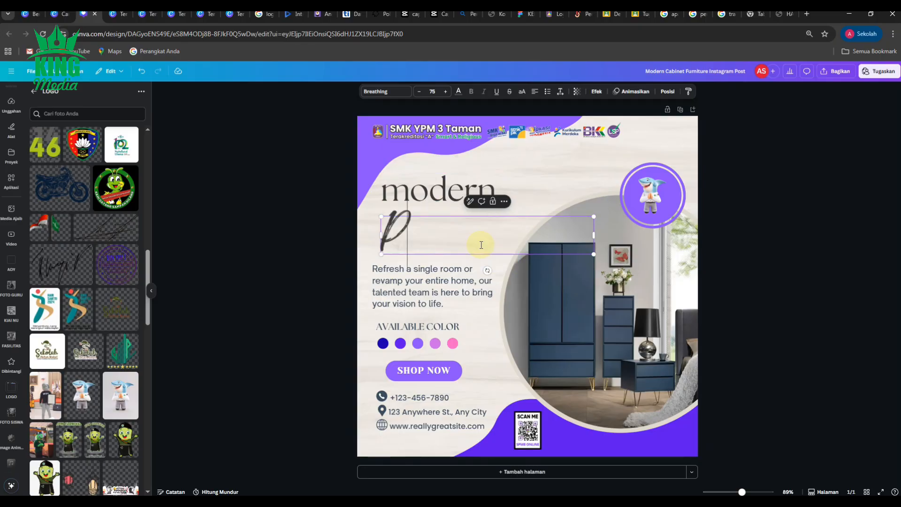
pyautogui.write('embiasaan')
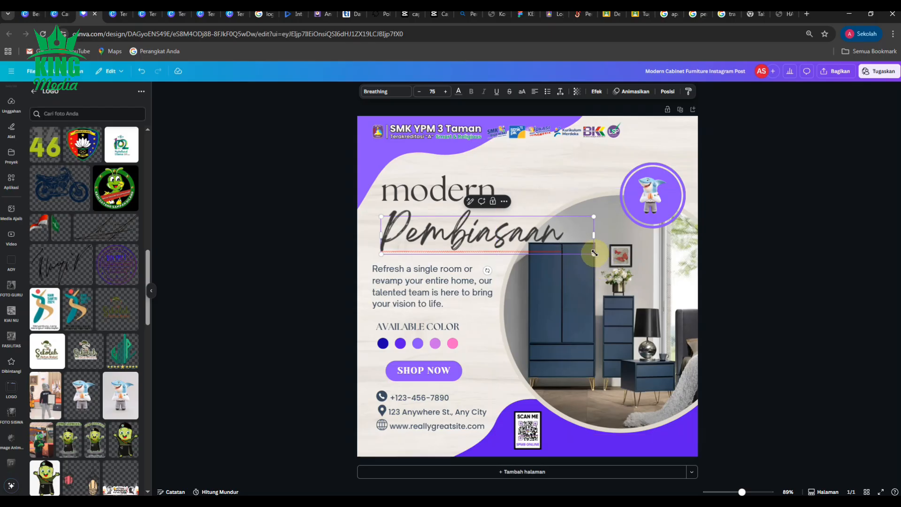
pyautogui.moveTo(592, 253); pyautogui.dragTo(527, 227)
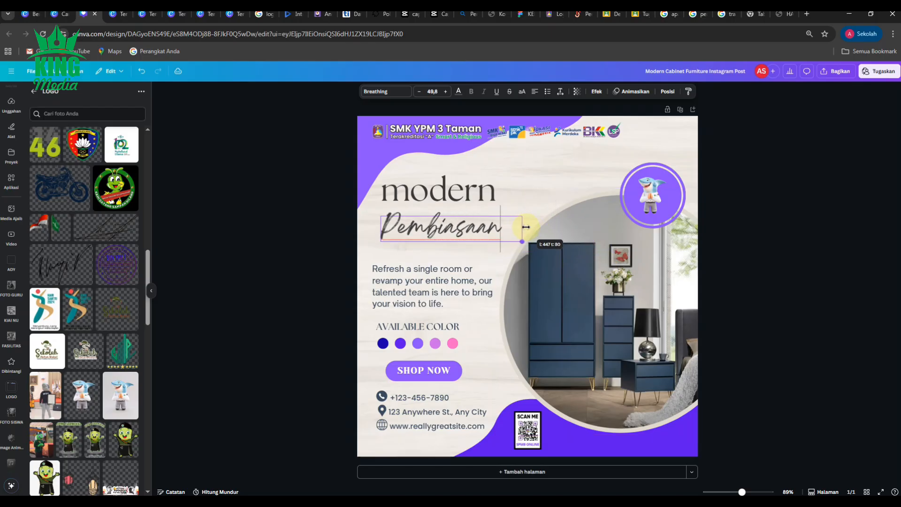
pyautogui.click(788, 209)
# Rearrange the two heading lines so "Pembiasaan" sits above "modern", and replace "modern" with "Sholat Dhuha".
pyautogui.moveTo(458, 232); pyautogui.dragTo(476, 240)
pyautogui.moveTo(455, 167); pyautogui.dragTo(455, 194)
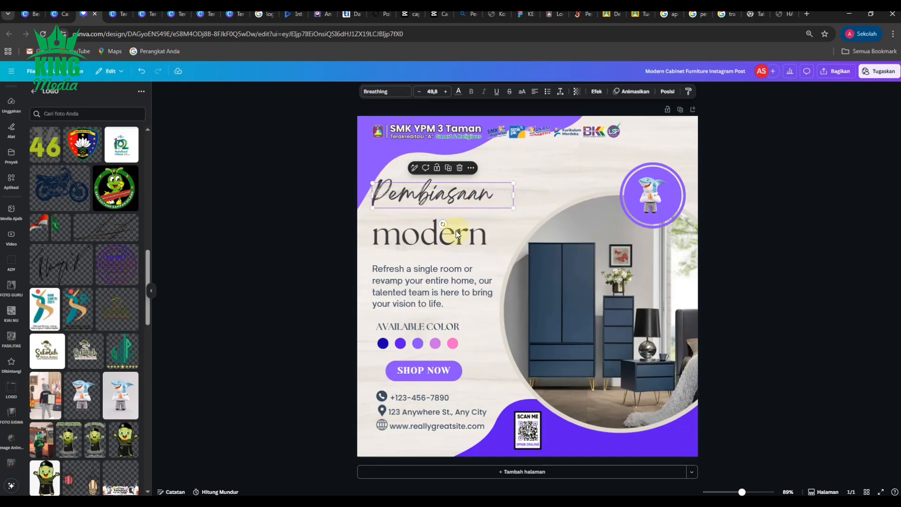
pyautogui.click(475, 237)
pyautogui.doubleClick(475, 236)
pyautogui.write('S')
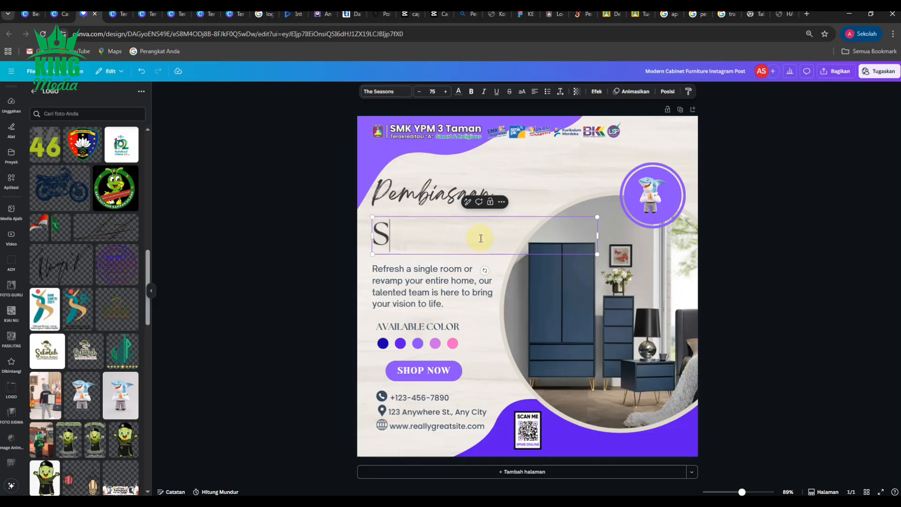
pyautogui.write('holat ')
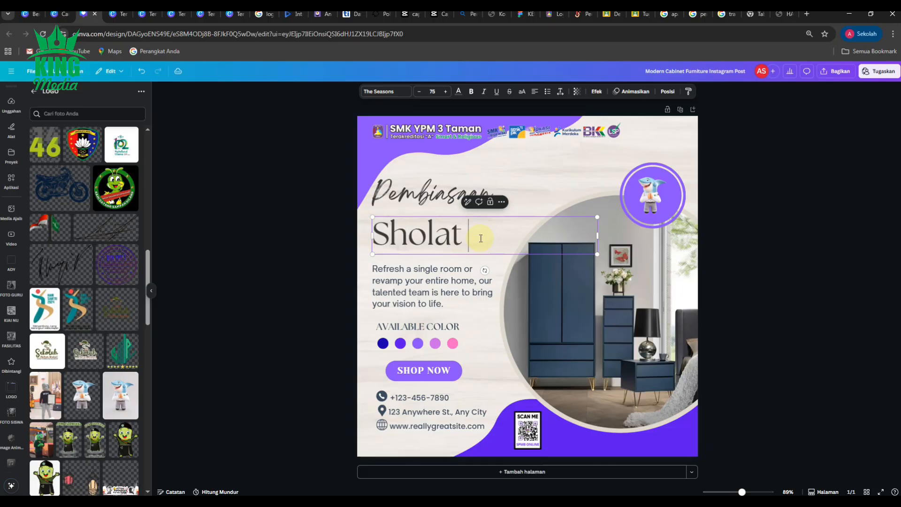
pyautogui.write('Dhuha')
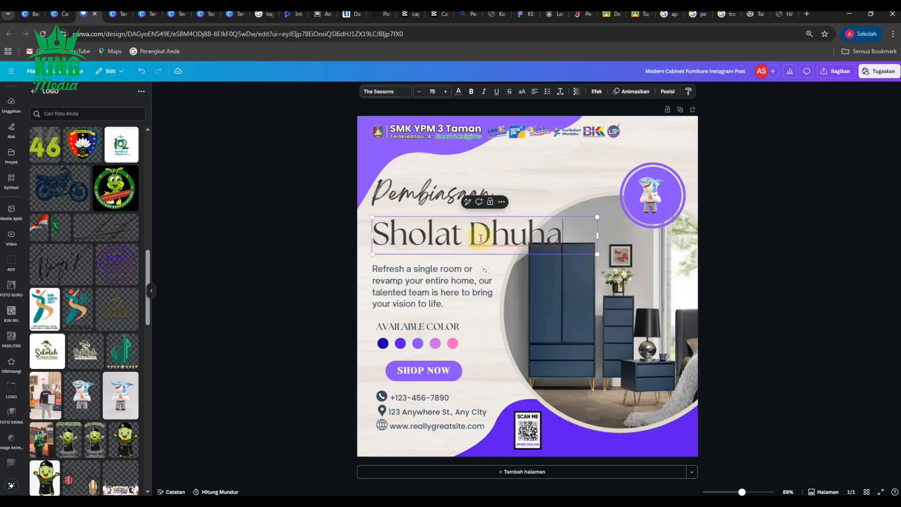
pyautogui.click(780, 207)
# Scale the "Sholat Dhuha" heading down to font size 51.1 and make it bold.
pyautogui.click(559, 240)
pyautogui.moveTo(595, 254); pyautogui.dragTo(525, 242)
pyautogui.click(472, 93)
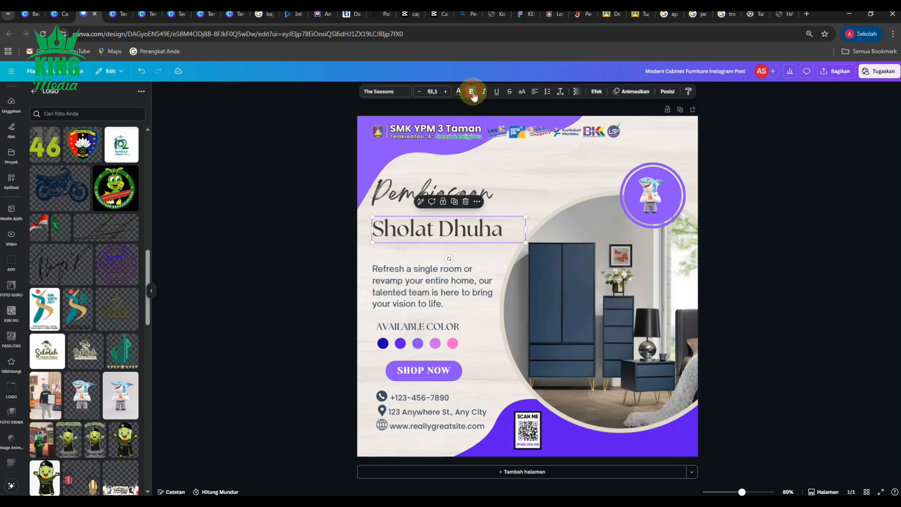
pyautogui.click(711, 225)
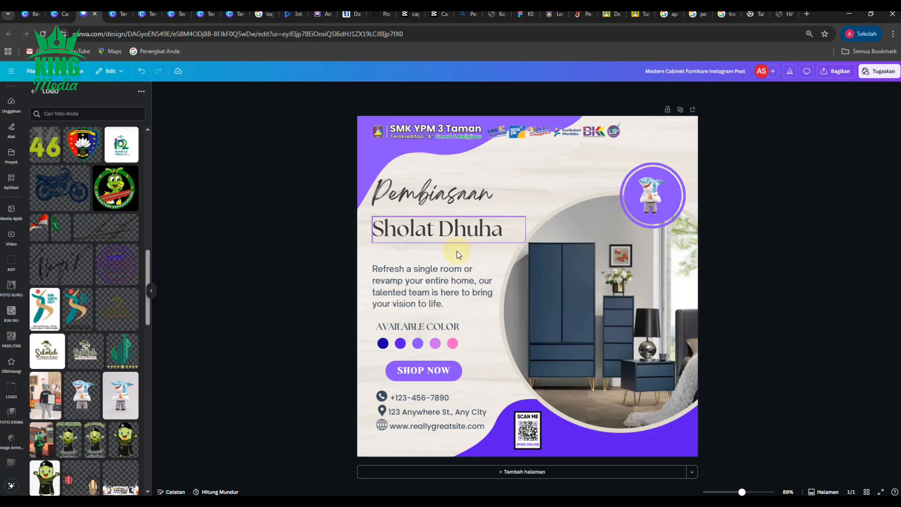
# Ungroup the "AVAILABLE COLOR" label from its color dots and turn off the label's all-caps formatting.
pyautogui.click(451, 331)
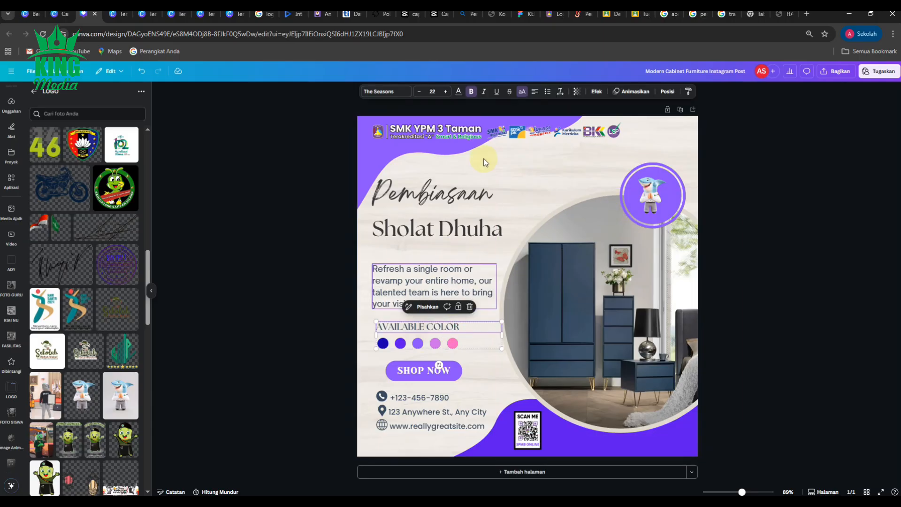
pyautogui.click(430, 307)
pyautogui.click(315, 337)
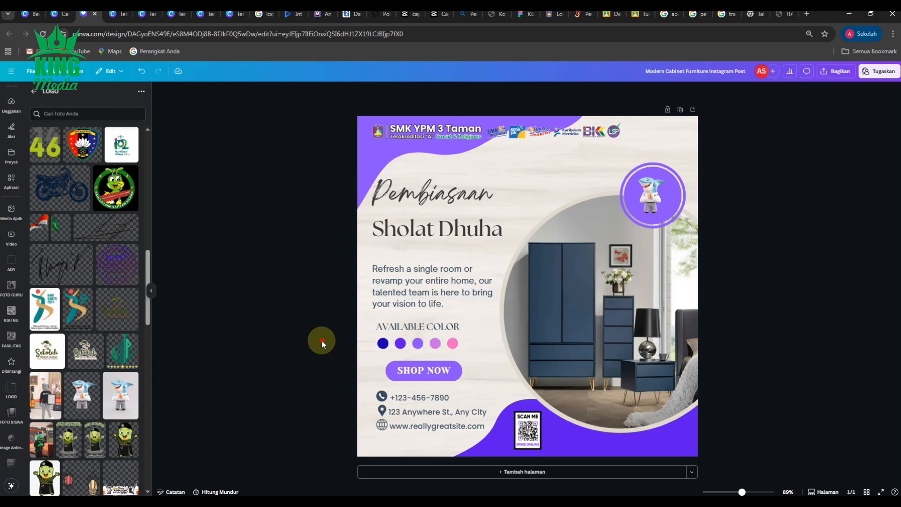
pyautogui.moveTo(321, 341); pyautogui.dragTo(450, 349)
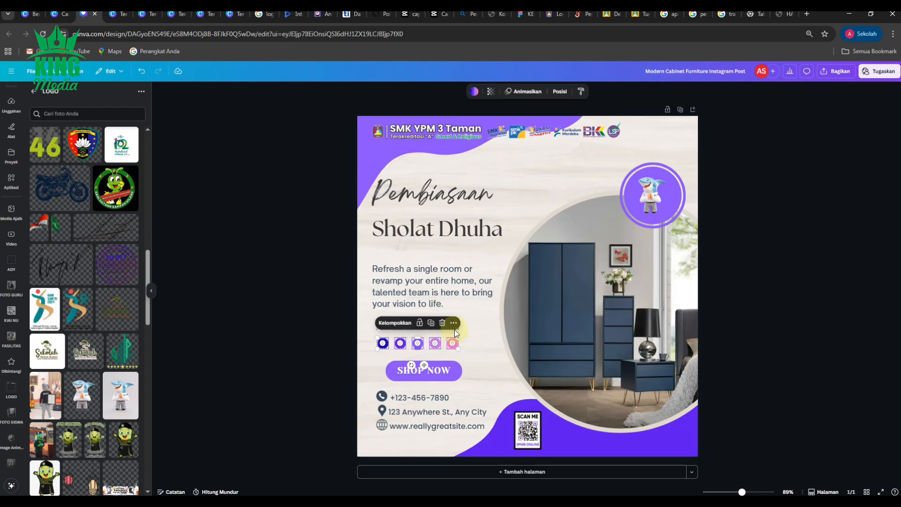
pyautogui.click(309, 341)
pyautogui.click(396, 325)
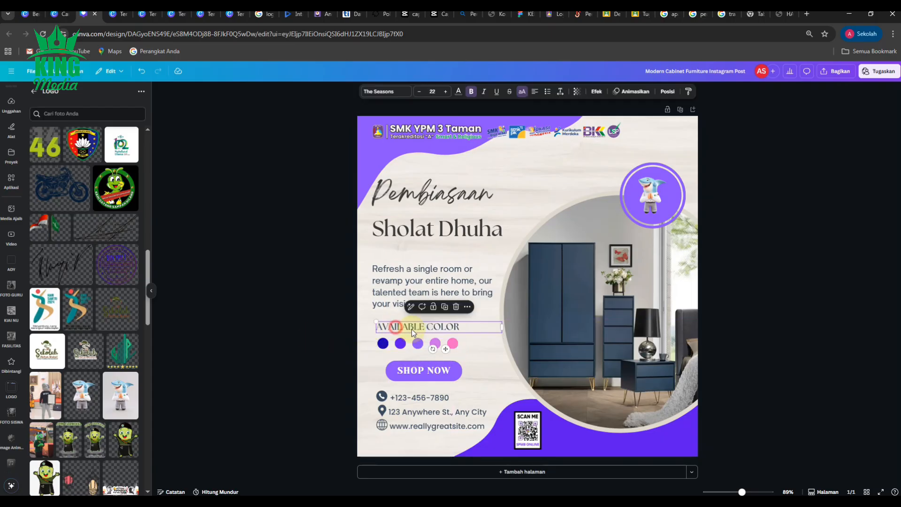
pyautogui.click(522, 92)
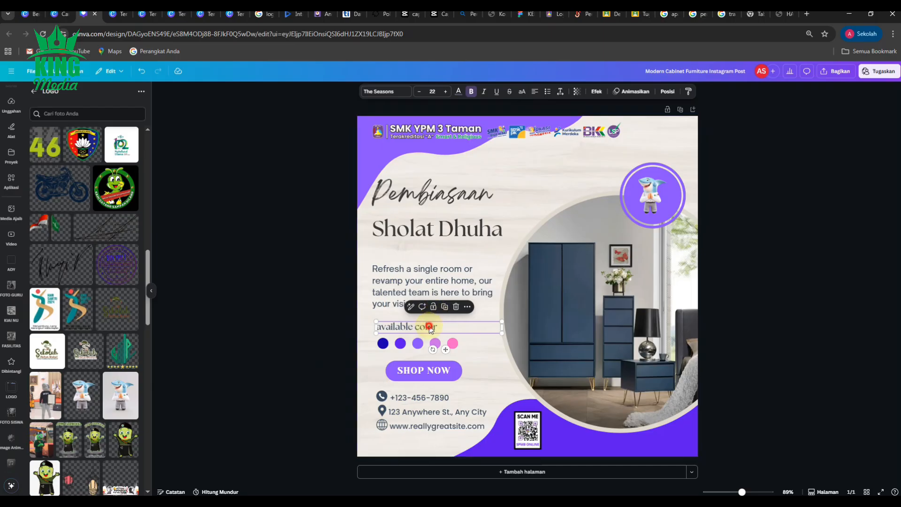
# Move the "available color" label directly beneath "Sholat Dhuha" and replace its text with "Berjamaah di Kelas".
pyautogui.moveTo(428, 325); pyautogui.dragTo(425, 250)
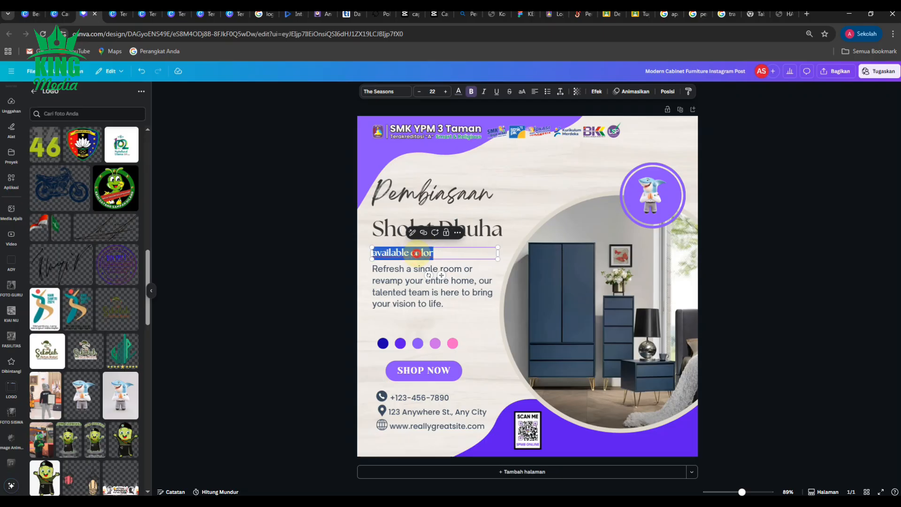
pyautogui.doubleClick(416, 253)
pyautogui.write('Berjamaah di Kelas')
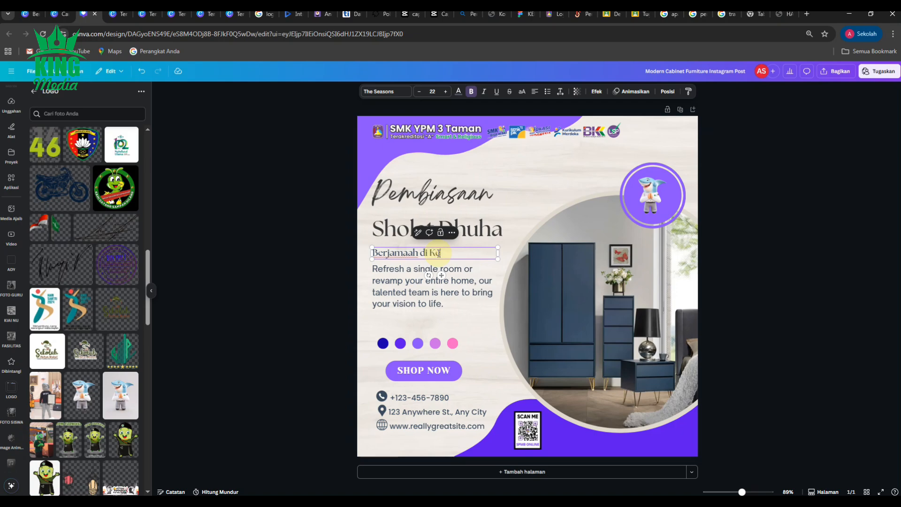
pyautogui.click(316, 233)
# Move "Sholat Dhuha" and "Berjamaah di Kelas" up to tighten the spacing beneath "Pembiasaan".
pyautogui.moveTo(471, 224); pyautogui.dragTo(470, 216)
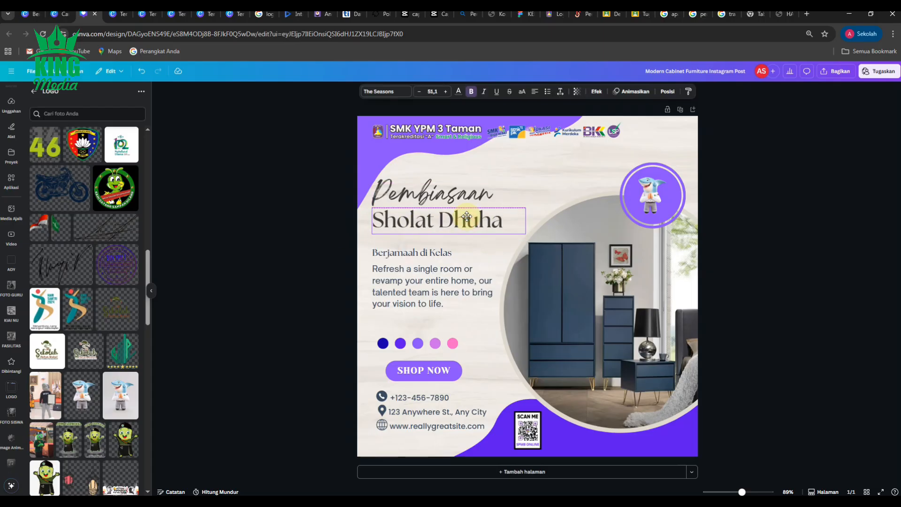
pyautogui.moveTo(445, 255); pyautogui.dragTo(445, 243)
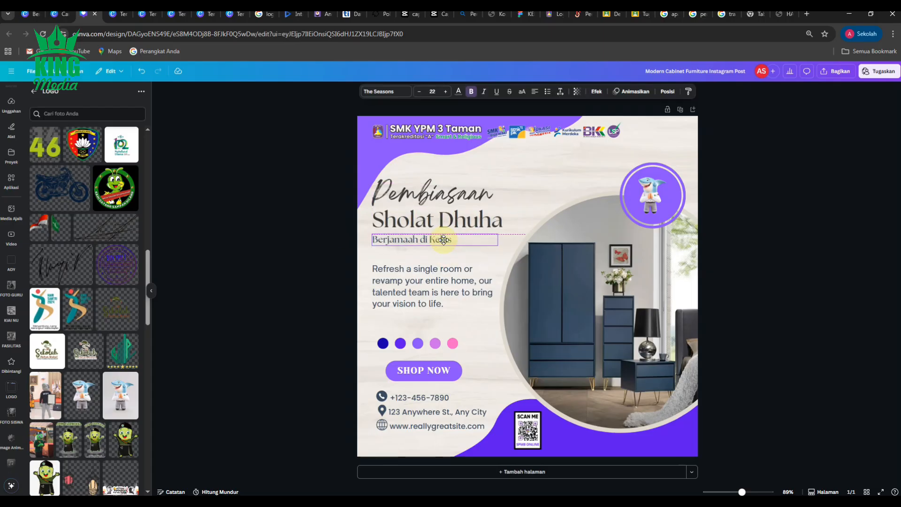
pyautogui.click(304, 240)
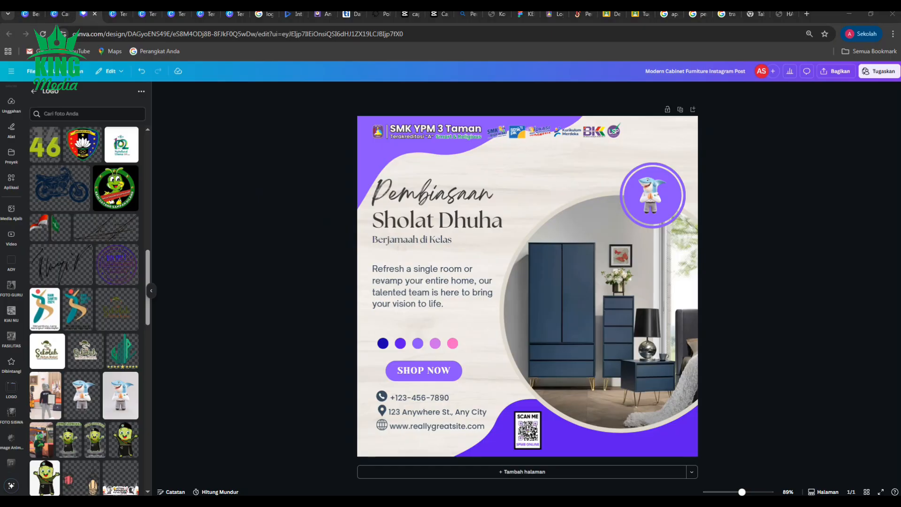
# Replace the body paragraph with "Mempererat Kebersamaan: Menjadi momen untuk memperkuat kebersamaan antara siswa dan guru.".
pyautogui.click(422, 295)
pyautogui.click(425, 291)
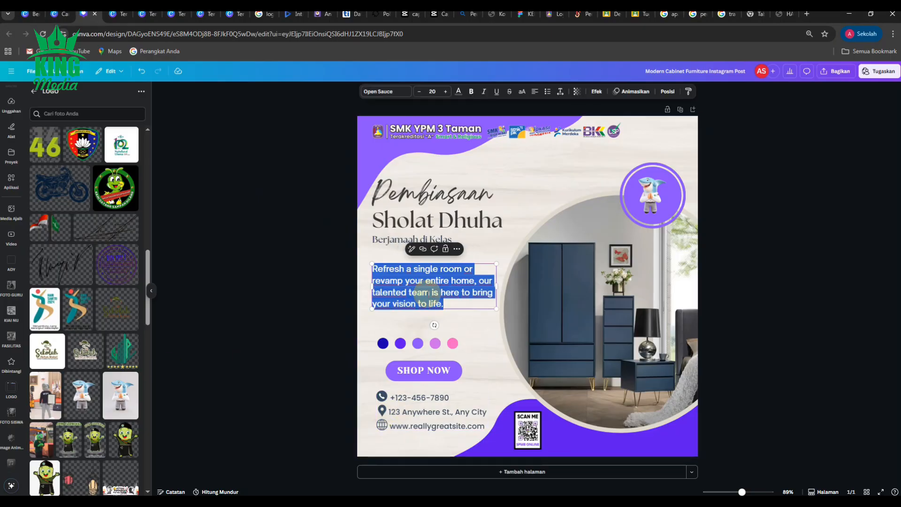
pyautogui.write('Mempererat Kebersamaan: Menjadi momen untuk memperkuat kebersamaan antara siswa dan guru.')
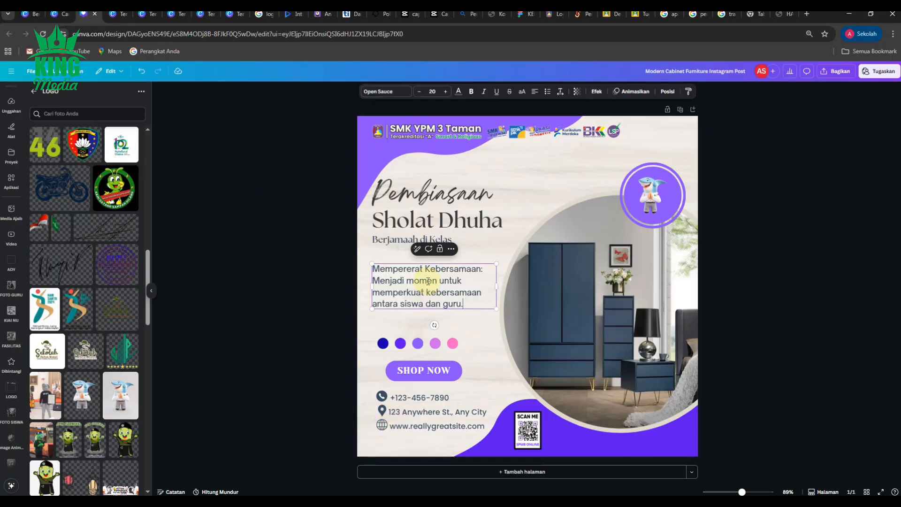
# Make the phrase "Mempererat Kebersamaan:" at the start of the body paragraph bold.
pyautogui.click(377, 269)
pyautogui.moveTo(385, 269); pyautogui.dragTo(482, 269)
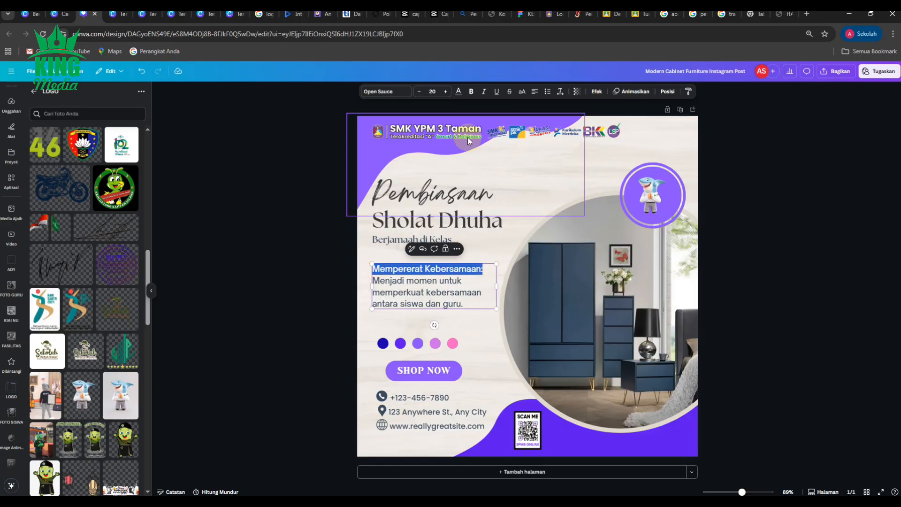
pyautogui.click(472, 92)
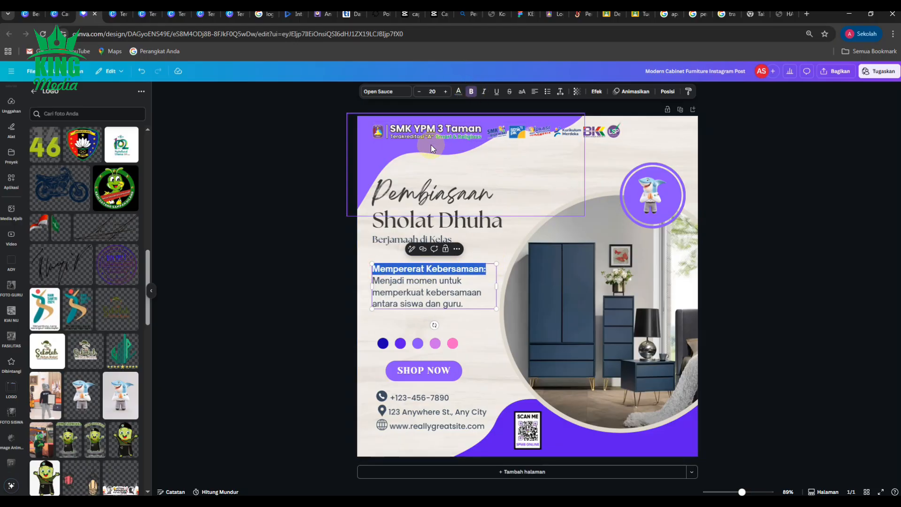
pyautogui.click(275, 284)
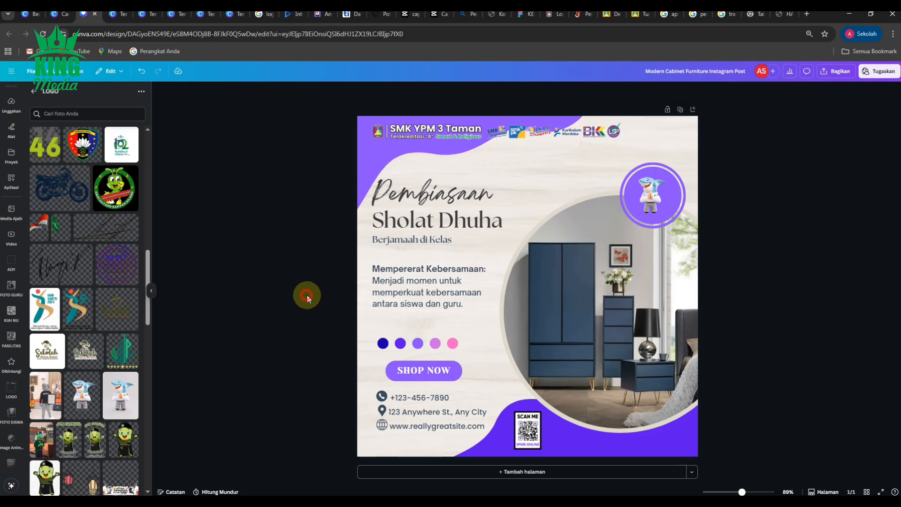
pyautogui.click(402, 281)
pyautogui.click(296, 318)
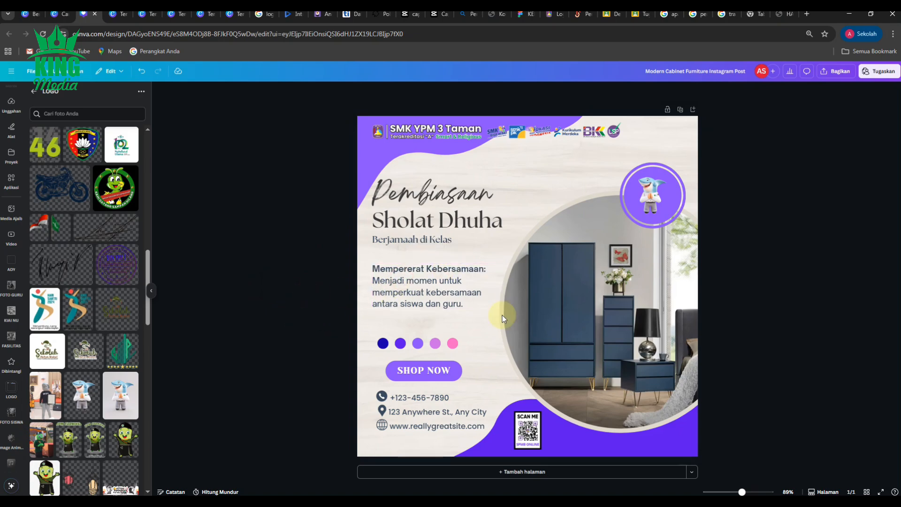
# Delete the furniture photo from the large circular frame.
pyautogui.click(599, 309)
pyautogui.press('Delete')
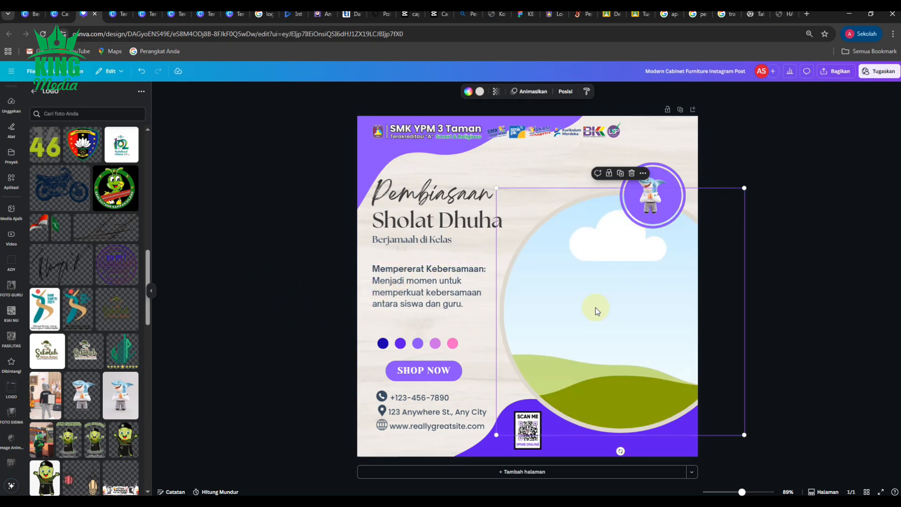
pyautogui.click(294, 307)
# Turn off uppercase for the "SHOP NOW" button text and replace it with "Visit Us:".
pyautogui.click(430, 372)
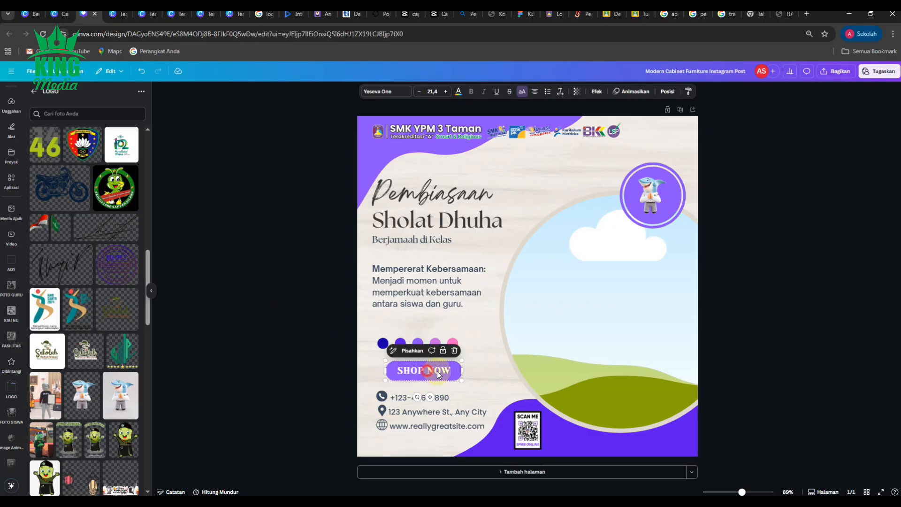
pyautogui.click(442, 372)
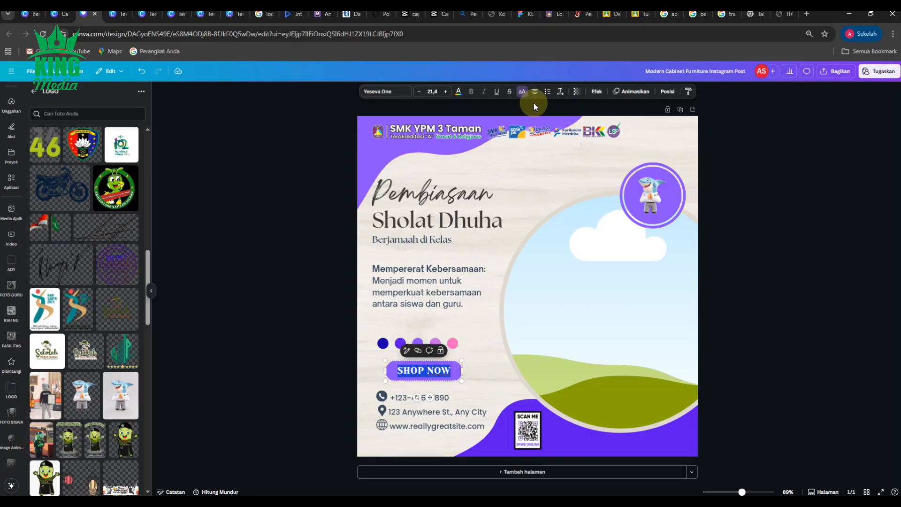
pyautogui.click(522, 91)
pyautogui.write('V')
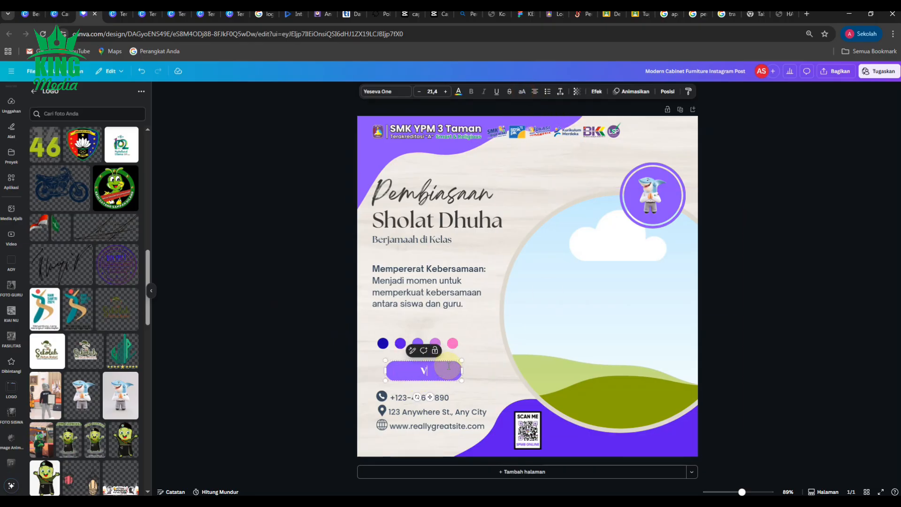
pyautogui.write('isit Us:')
# Delete the phone and location icons together with the placeholder phone number and address lines beneath "Visit Us:".
pyautogui.click(382, 405)
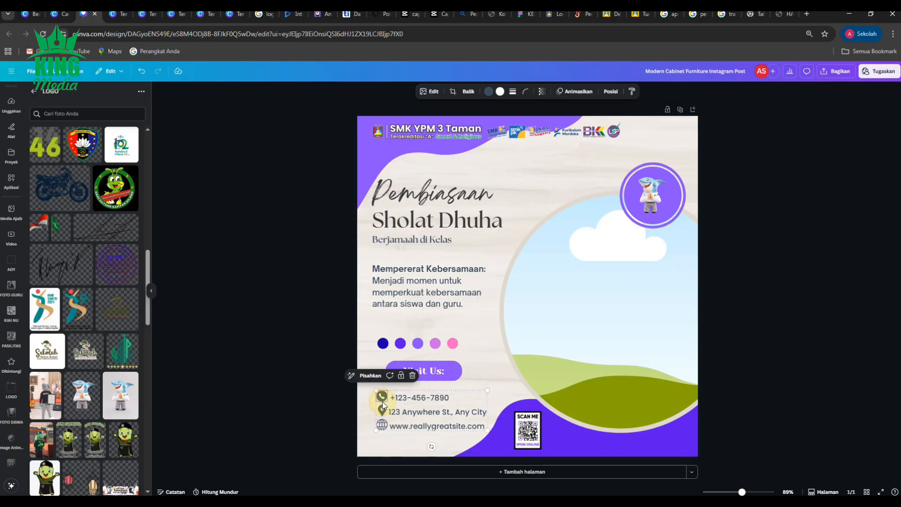
pyautogui.click(298, 397)
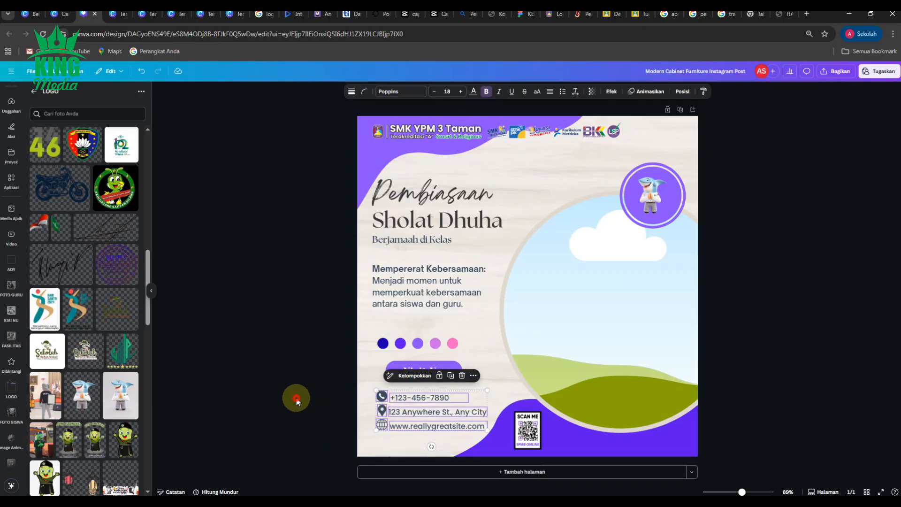
pyautogui.moveTo(328, 393); pyautogui.dragTo(387, 416)
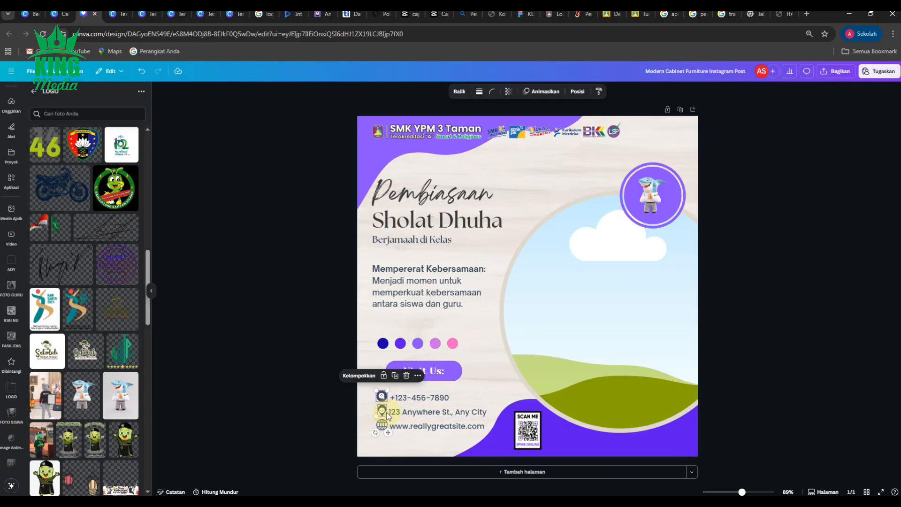
pyautogui.press('Delete')
pyautogui.click(402, 397)
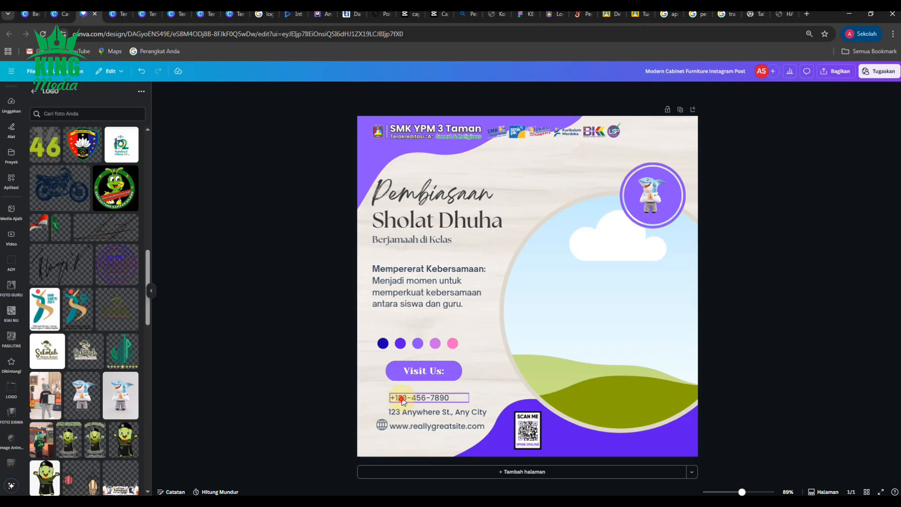
pyautogui.press('Delete')
pyautogui.click(422, 412)
pyautogui.press('Delete')
# Replace the placeholder website with "smkypm3taman.sch.id" and nudge the text up into line with the globe icon.
pyautogui.click(425, 424)
pyautogui.doubleClick(441, 425)
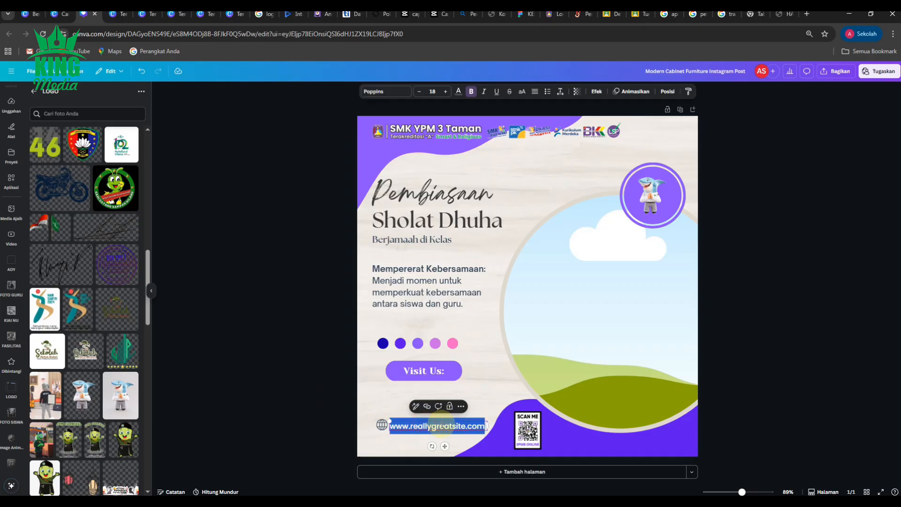
pyautogui.write('smkypm3taman.sch.id')
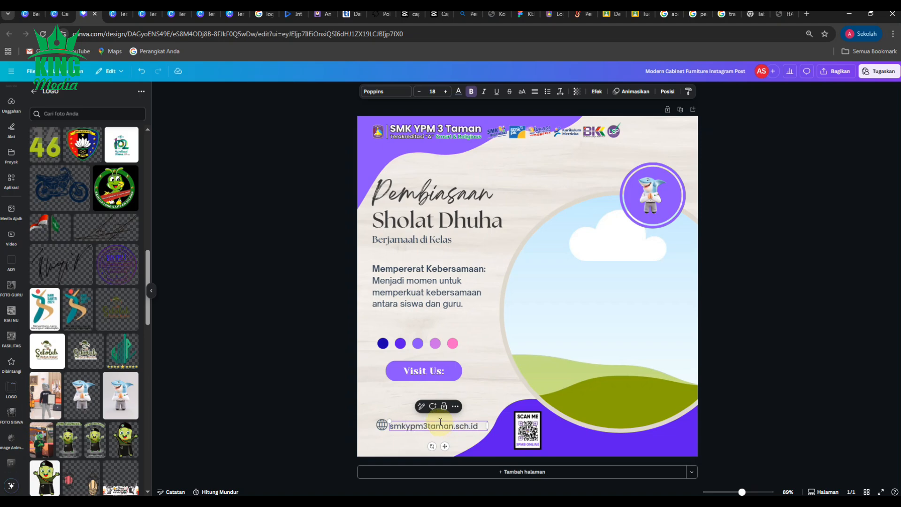
pyautogui.click(257, 426)
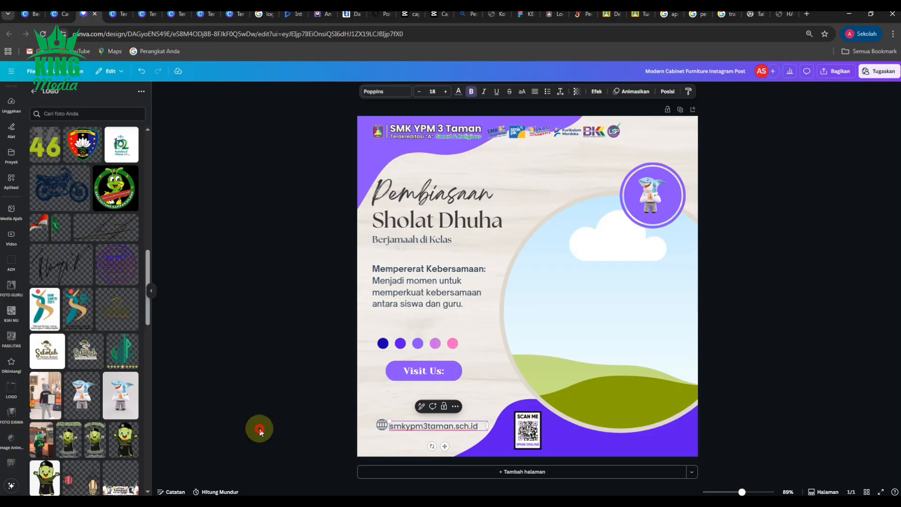
pyautogui.click(425, 426)
pyautogui.press('Up')
pyautogui.press('Up')
pyautogui.press('Up')
pyautogui.press('Up')
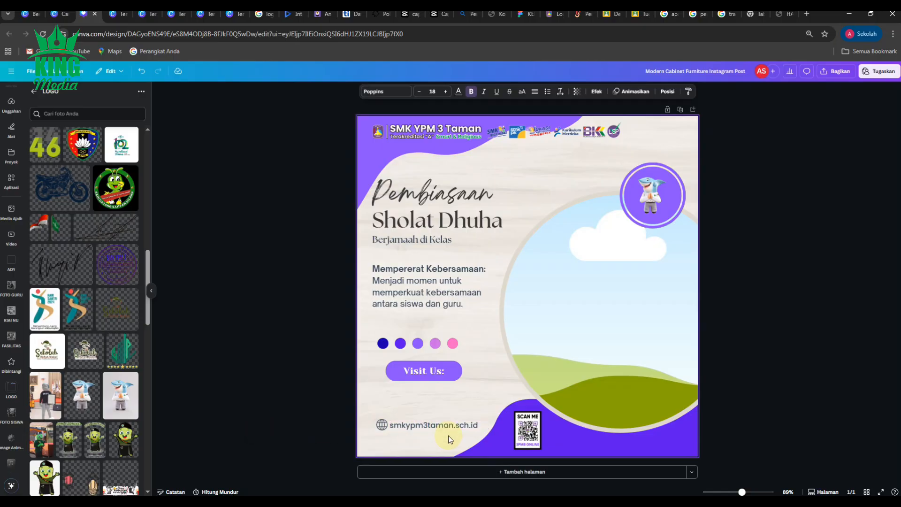
pyautogui.click(221, 436)
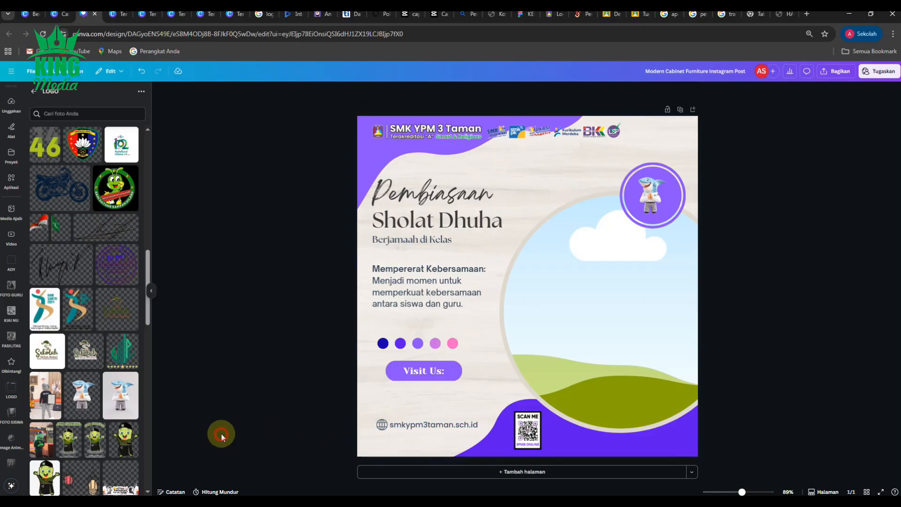
# Add the WhatsApp contacts graphic from the LOGO folder, crop off its empty lower area, and shrink it into place between "Visit Us:" and the website.
pyautogui.scroll(10, 87, 351)
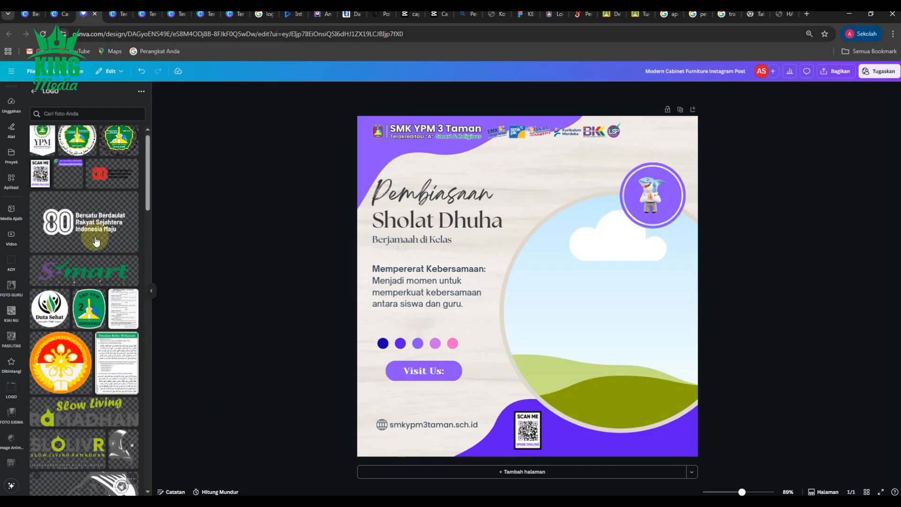
pyautogui.click(71, 184)
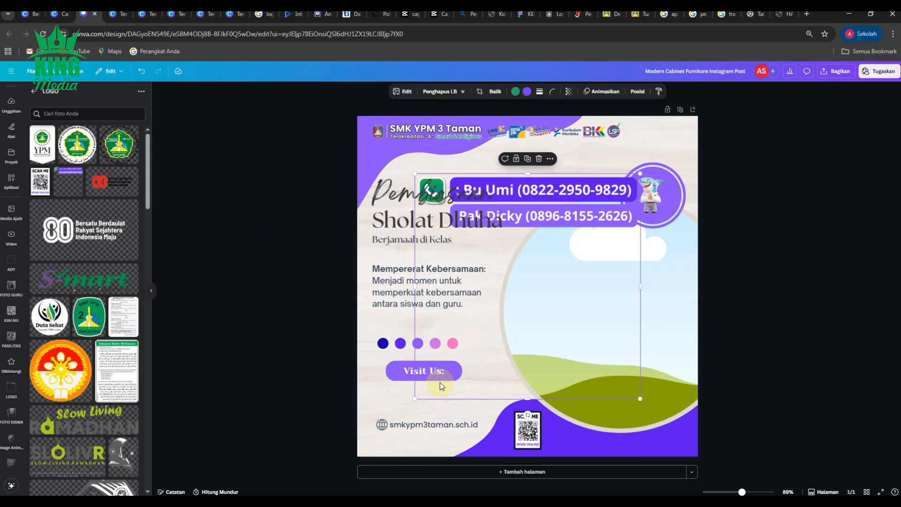
pyautogui.moveTo(527, 401); pyautogui.dragTo(523, 232)
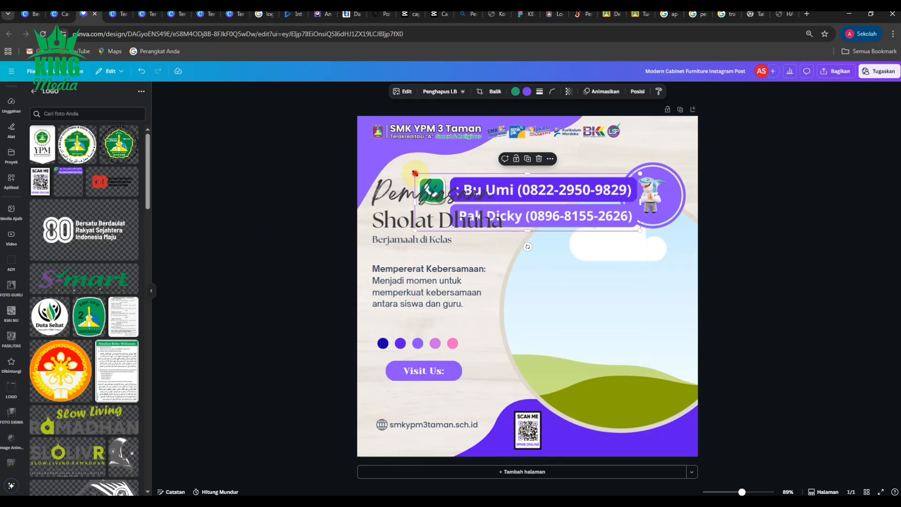
pyautogui.moveTo(415, 174); pyautogui.dragTo(545, 205)
pyautogui.moveTo(602, 221); pyautogui.dragTo(431, 408)
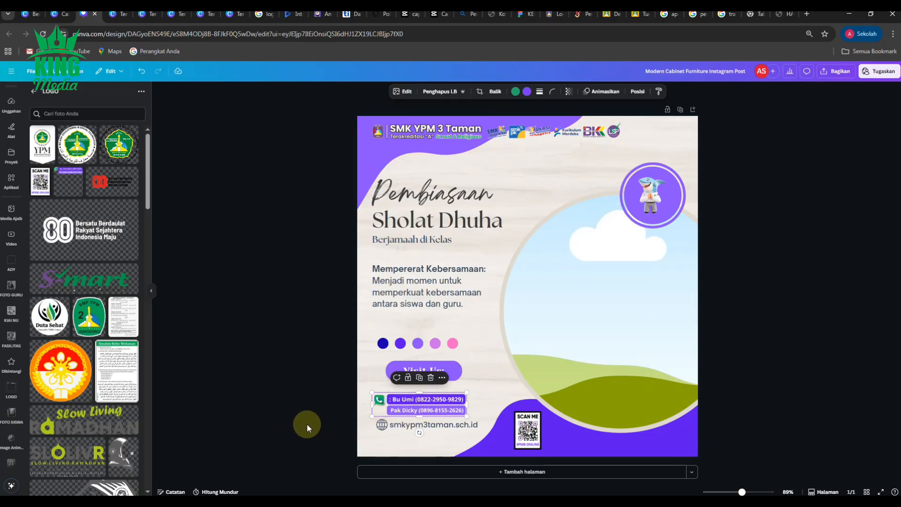
# Shift the WhatsApp contacts graphic slightly right to align it with the website line below.
pyautogui.scroll(2, 365, 423)
pyautogui.scroll(4, 365, 423)
pyautogui.moveTo(281, 381); pyautogui.dragTo(285, 380)
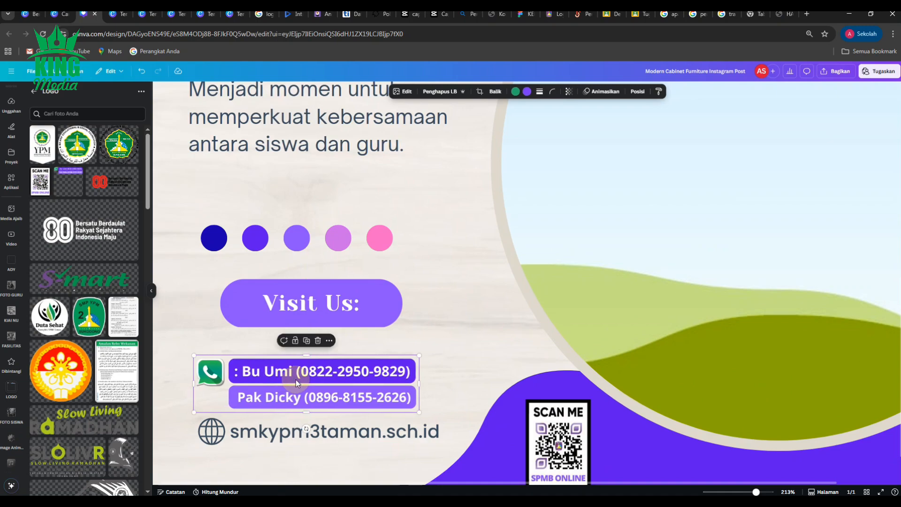
pyautogui.scroll(-4, 301, 387)
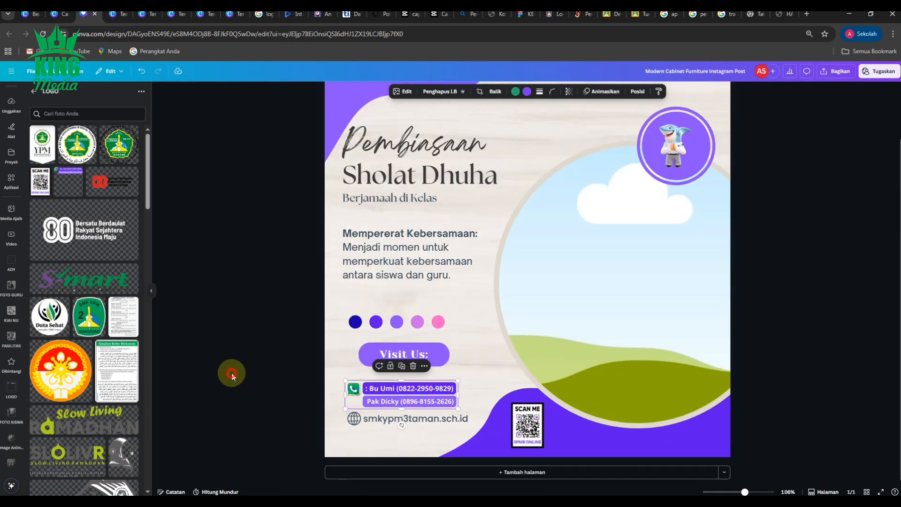
pyautogui.click(232, 374)
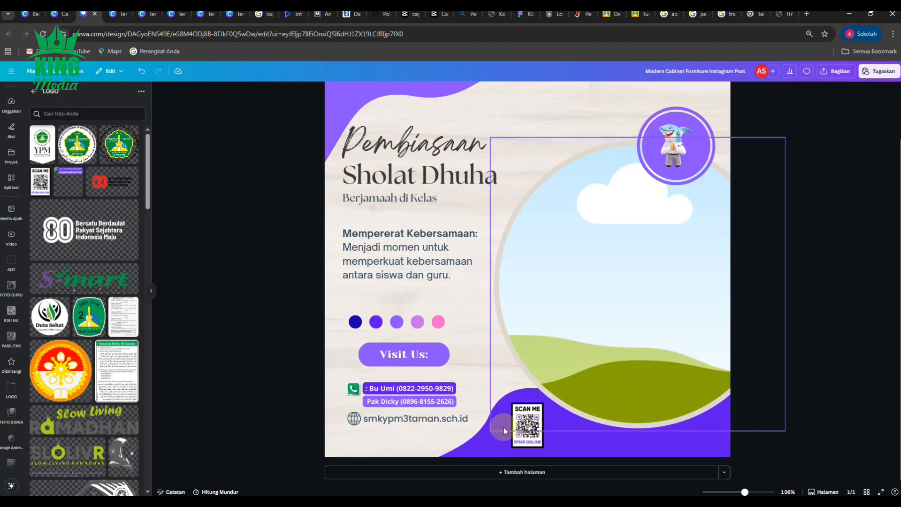
pyautogui.scroll(-2, 398, 419)
pyautogui.scroll(1, 398, 419)
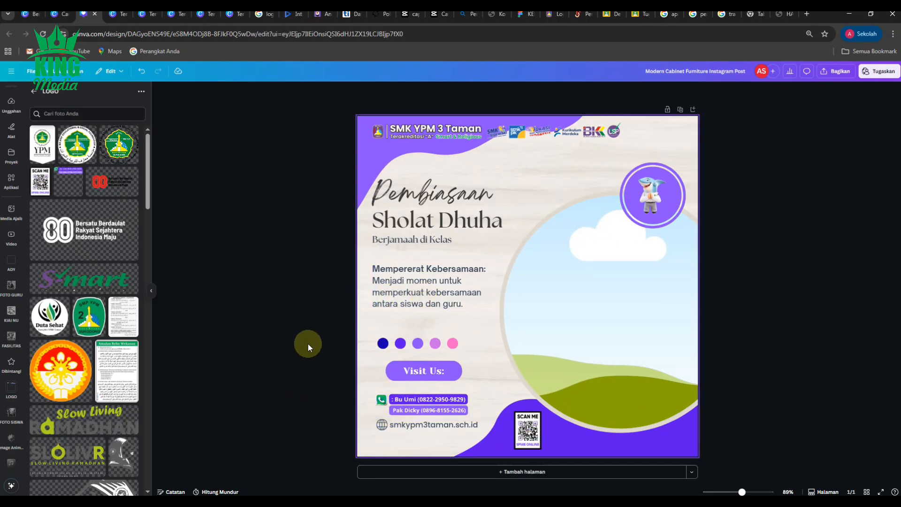
# Scale the body paragraph up to font size 21.2 and increase the font size of "Berjamaah di Kelas".
pyautogui.click(424, 290)
pyautogui.moveTo(496, 309); pyautogui.dragTo(504, 320)
pyautogui.click(437, 238)
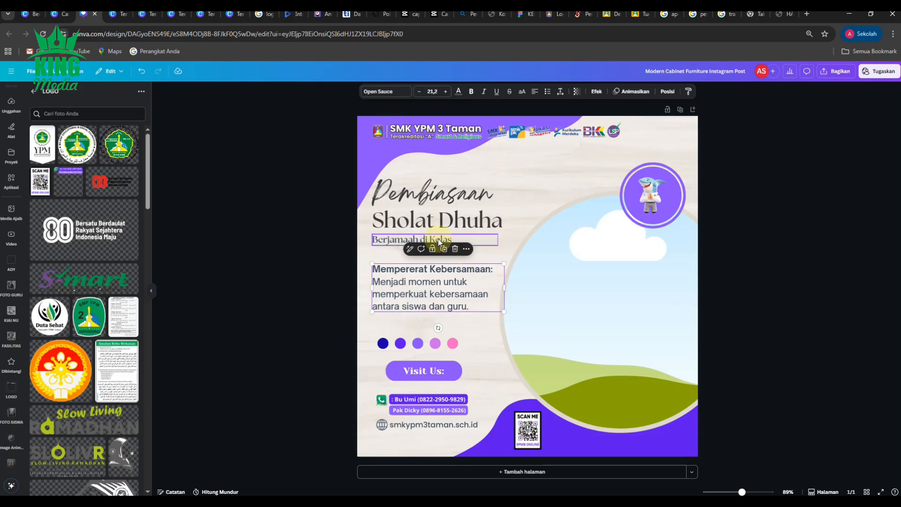
pyautogui.click(442, 93)
pyautogui.click(443, 94)
pyautogui.click(444, 94)
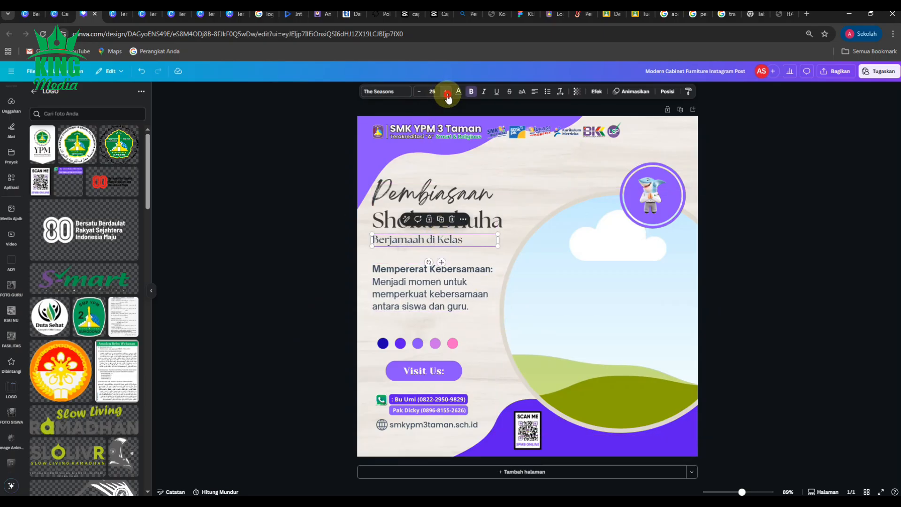
pyautogui.click(445, 94)
pyautogui.click(447, 94)
pyautogui.click(296, 181)
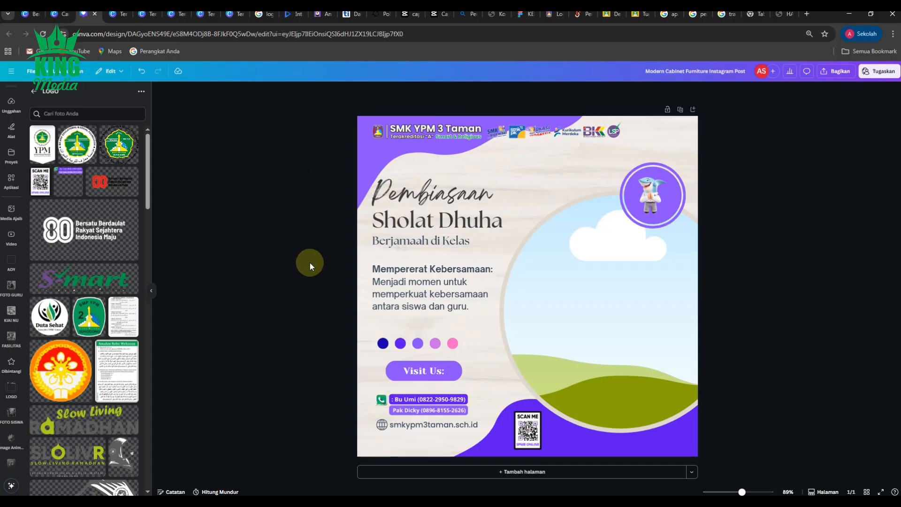
# Increase the font size of the "Sholat Dhuha" heading to 55.1.
pyautogui.click(462, 222)
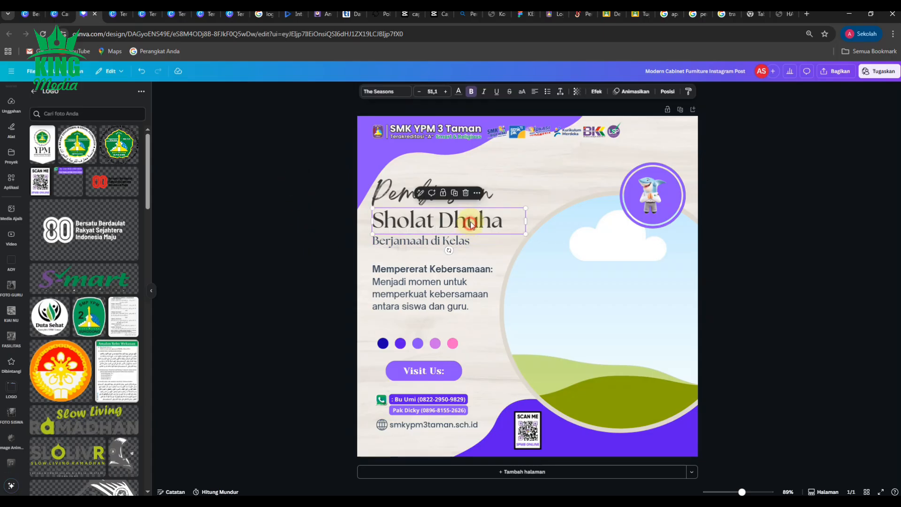
pyautogui.click(446, 92)
pyautogui.click(446, 92)
pyautogui.click(445, 92)
pyautogui.click(446, 92)
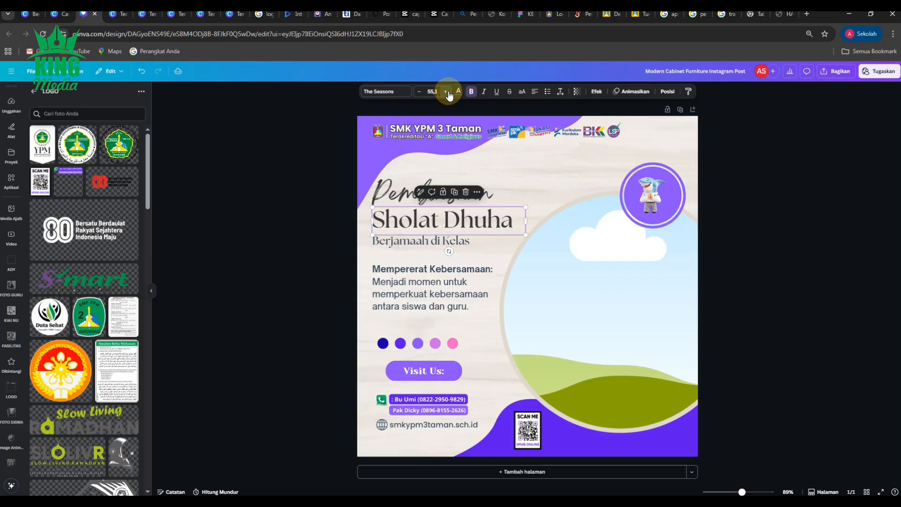
pyautogui.click(228, 157)
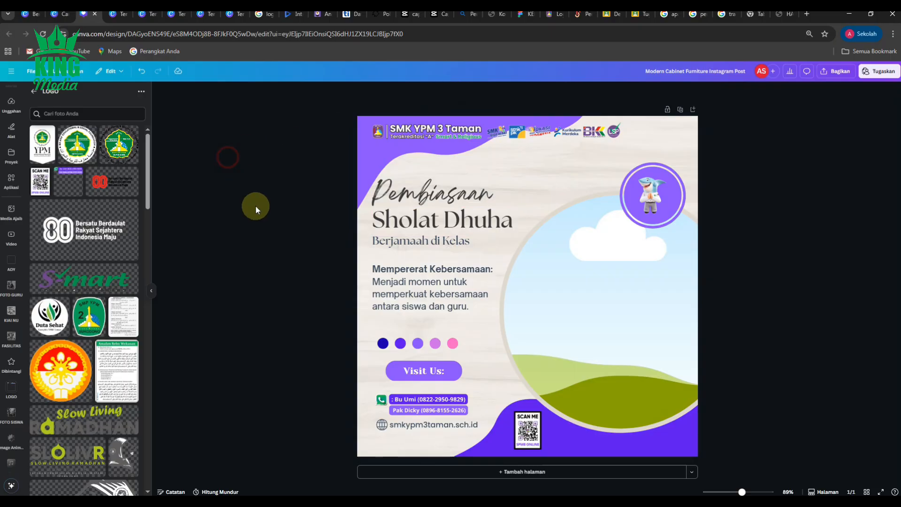
# Scale the script heading "Pembiasaan" down slightly above "Sholat Dhuha".
pyautogui.click(478, 203)
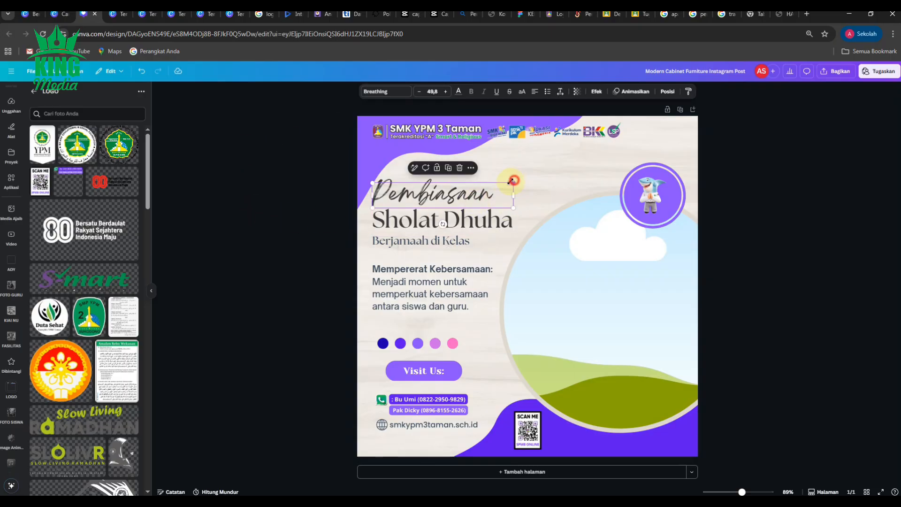
pyautogui.moveTo(514, 182); pyautogui.dragTo(488, 186)
pyautogui.click(275, 254)
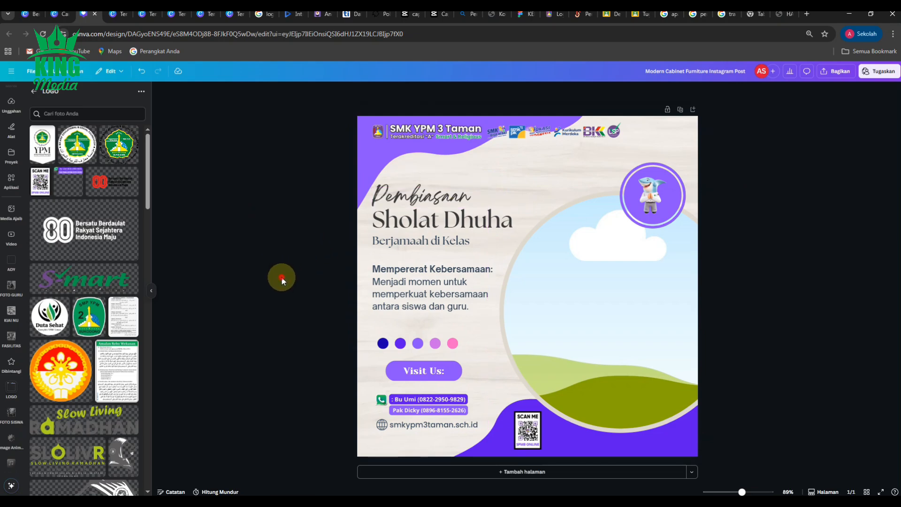
# Place the classroom prayer photo in the large circular frame and adjust its crop to show the front row of students.
pyautogui.click(150, 290)
pyautogui.click(213, 290)
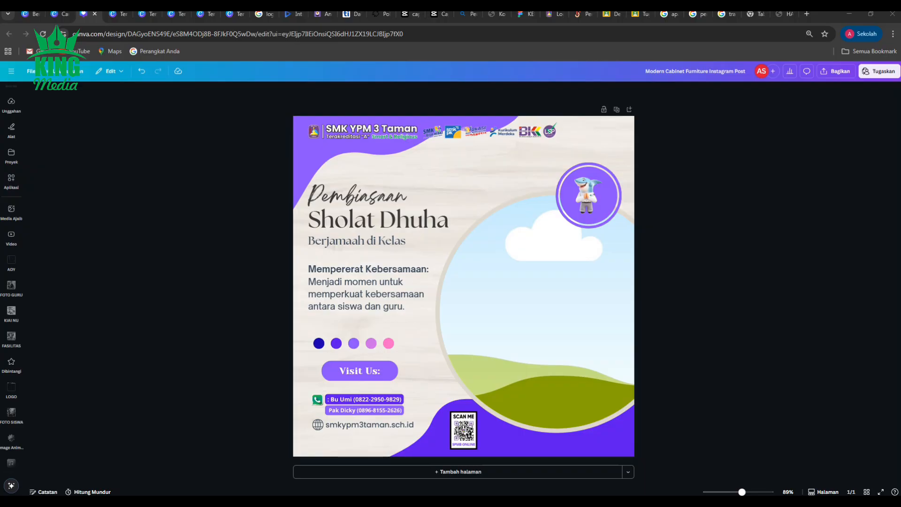
pyautogui.moveTo(499, 279); pyautogui.dragTo(628, 208)
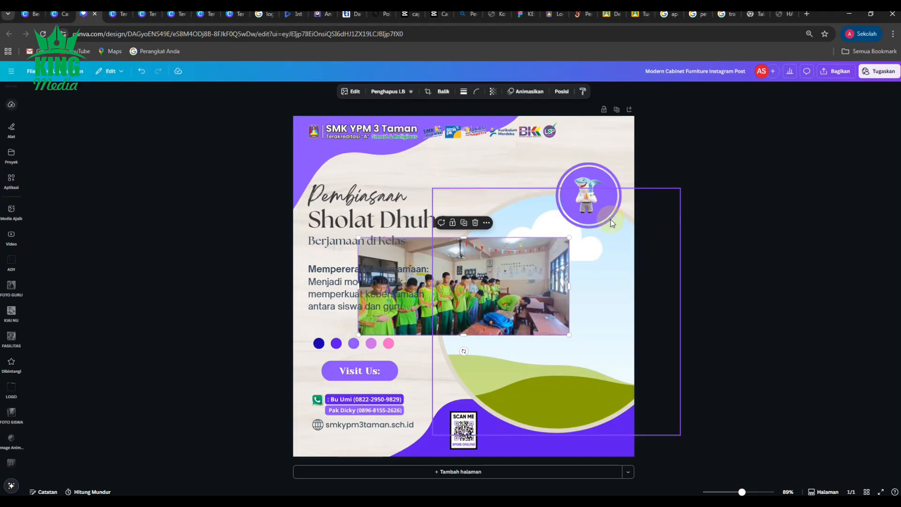
pyautogui.moveTo(469, 292); pyautogui.dragTo(631, 314)
pyautogui.doubleClick(557, 317)
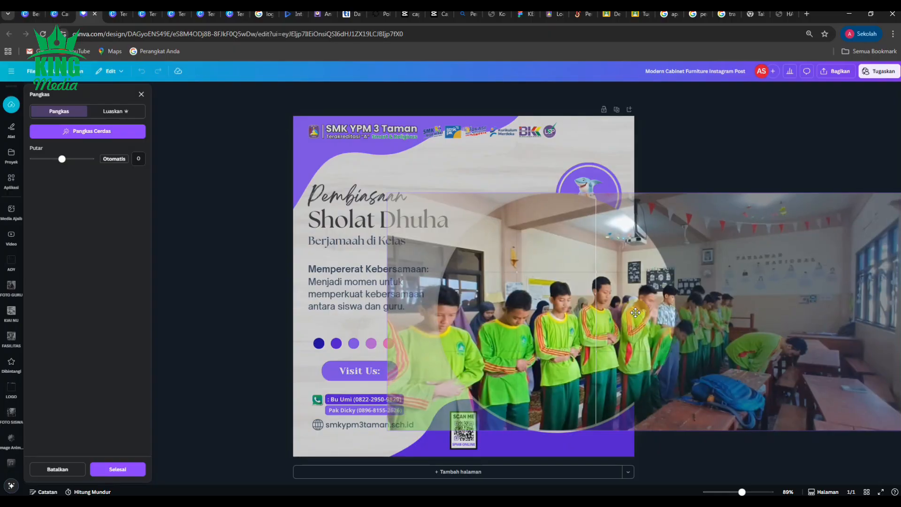
pyautogui.click(798, 111)
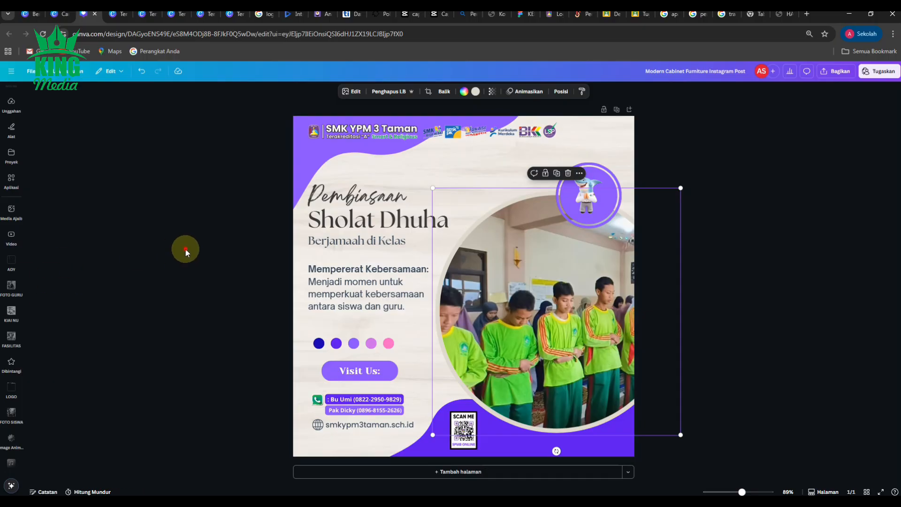
pyautogui.click(219, 230)
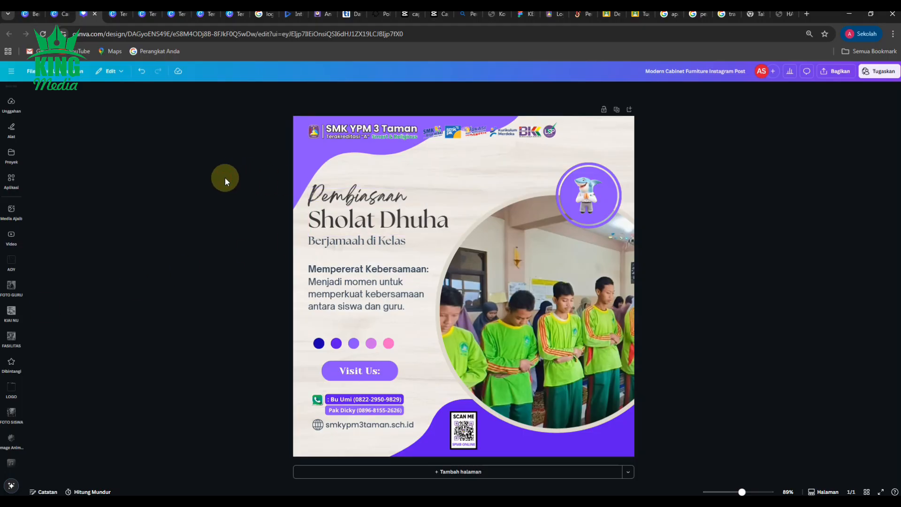
# Nudge the shark mascot slightly so that it sits centred inside its purple circle.
pyautogui.click(589, 201)
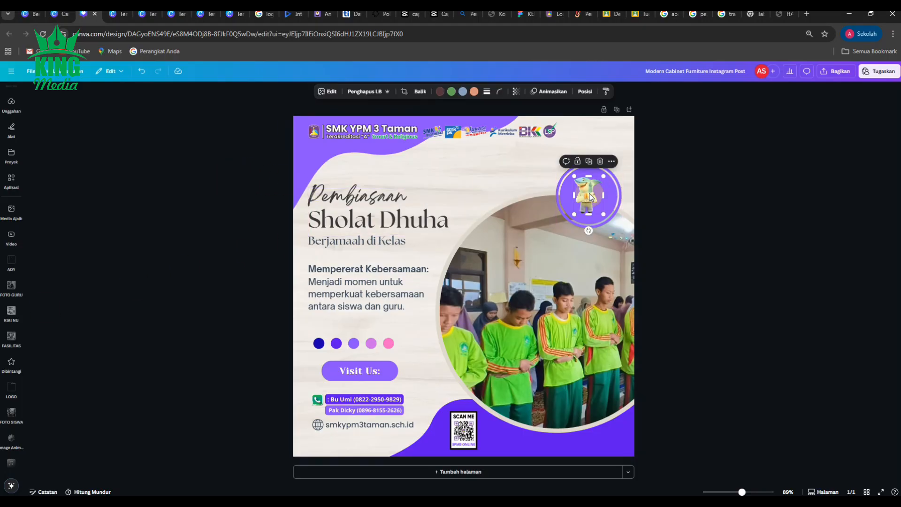
pyautogui.click(589, 201)
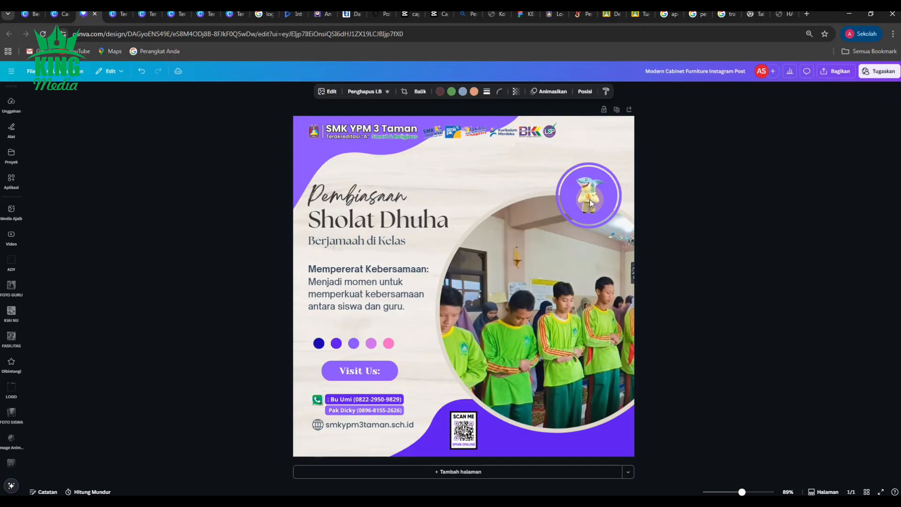
pyautogui.click(737, 199)
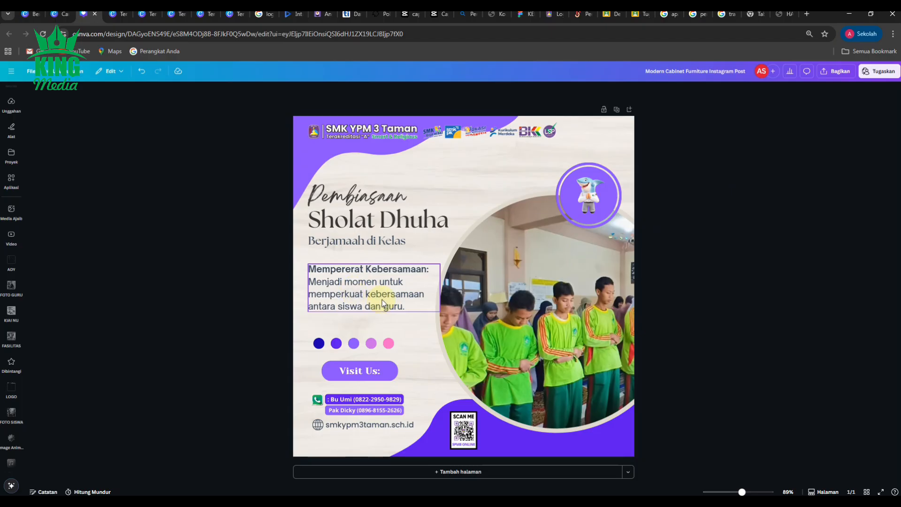
# Replace the word "siswa" with "murid" in the body paragraph.
pyautogui.click(352, 308)
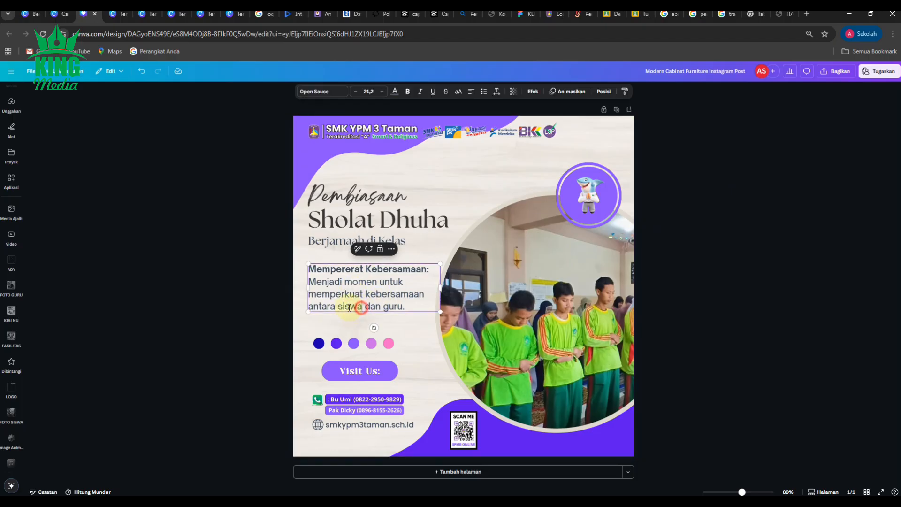
pyautogui.doubleClick(351, 306)
pyautogui.write('mu')
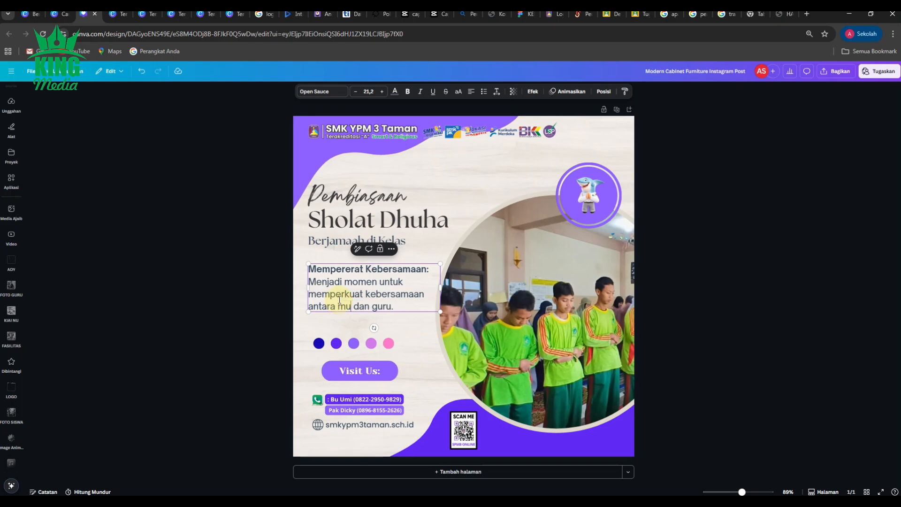
pyautogui.write('rid')
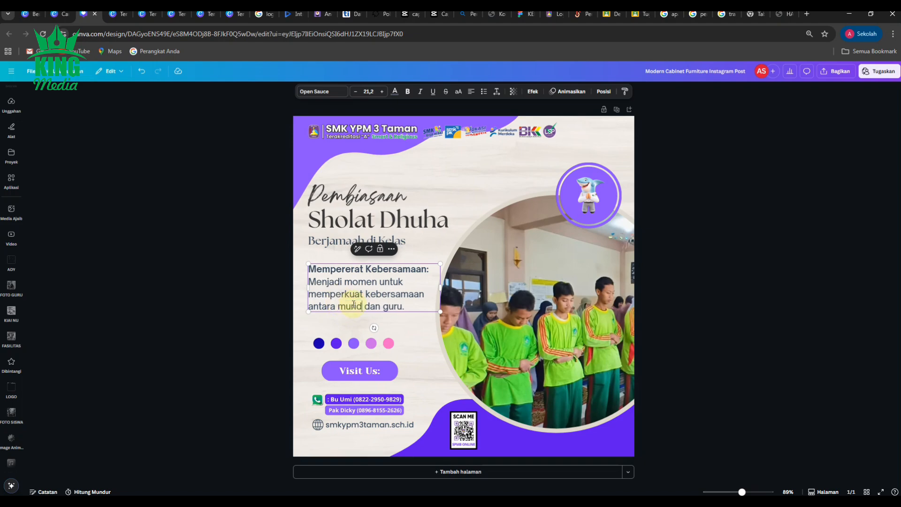
pyautogui.click(227, 302)
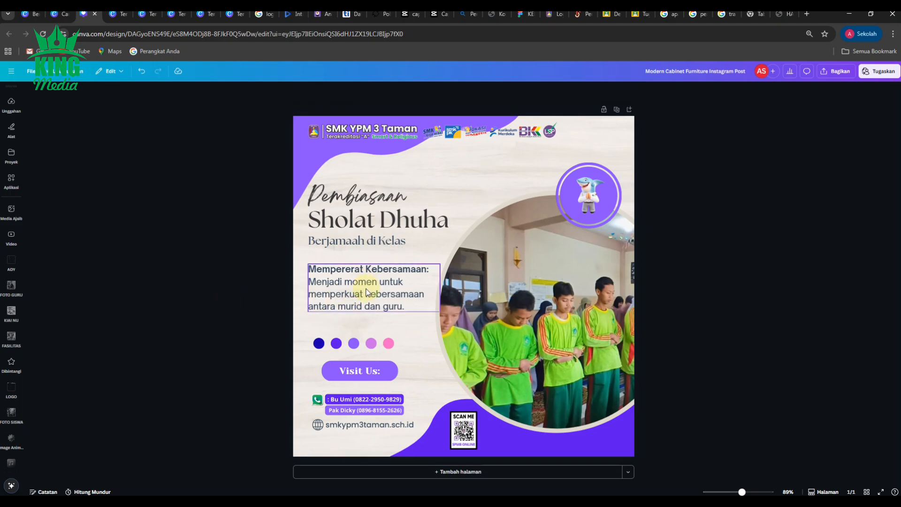
# Insert "sholat dhuha" after "momen" in the body paragraph.
pyautogui.click(378, 282)
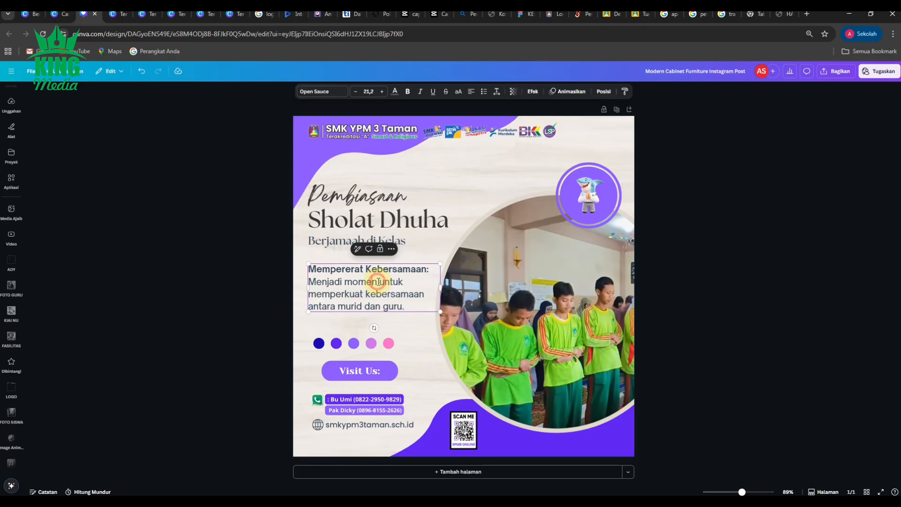
pyautogui.click(378, 282)
pyautogui.write('sholat dhuha')
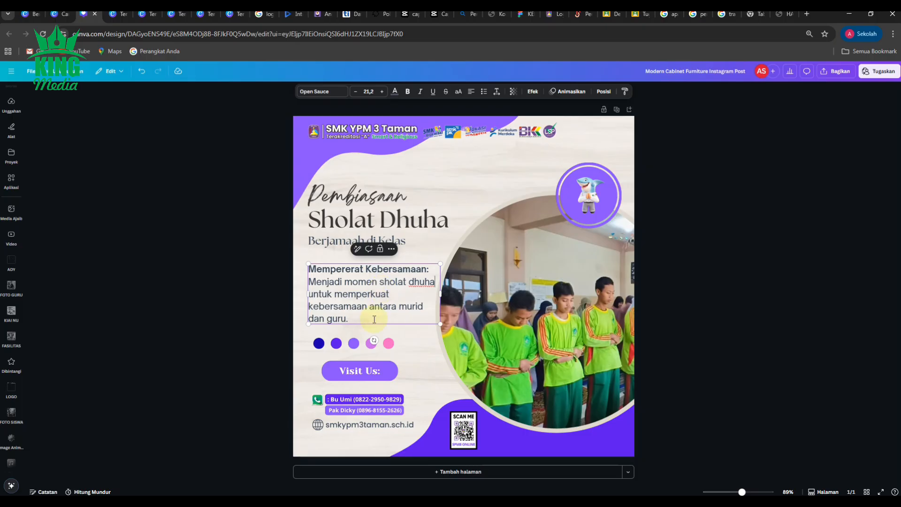
pyautogui.click(192, 294)
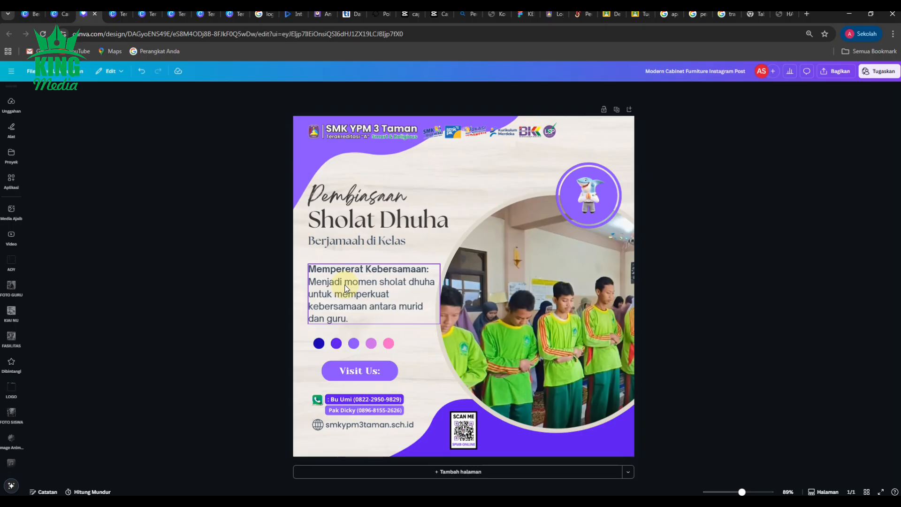
# Move "sholat dhuha" from after "momen" to the start of the sentence, removing the capital M of "Menjadi".
pyautogui.click(383, 284)
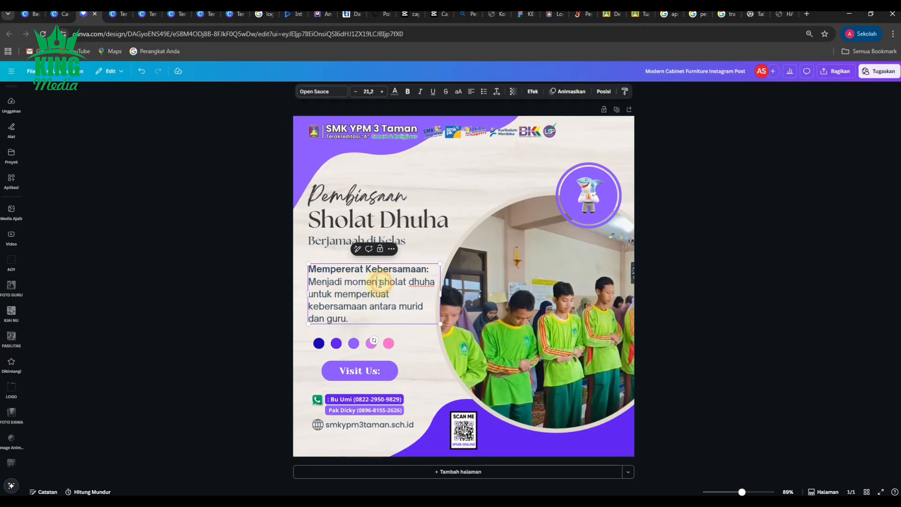
pyautogui.moveTo(380, 282); pyautogui.dragTo(435, 280)
pyautogui.hotkey('ctrl', 'c')
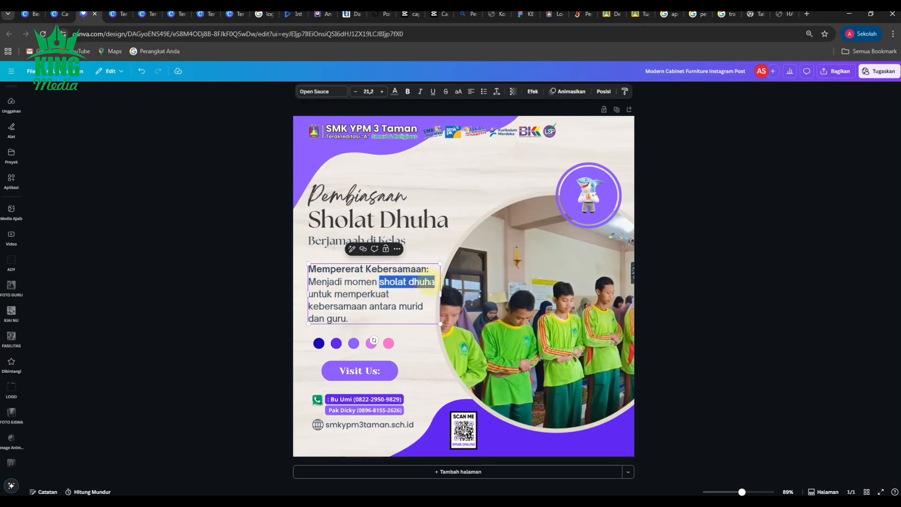
pyautogui.press('BackSpace')
pyautogui.press('BackSpace')
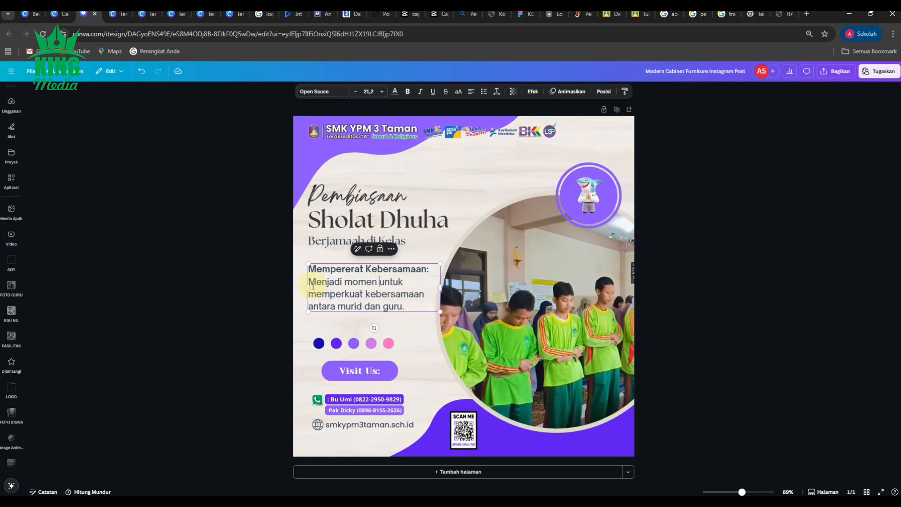
pyautogui.click(312, 281)
pyautogui.press('BackSpace')
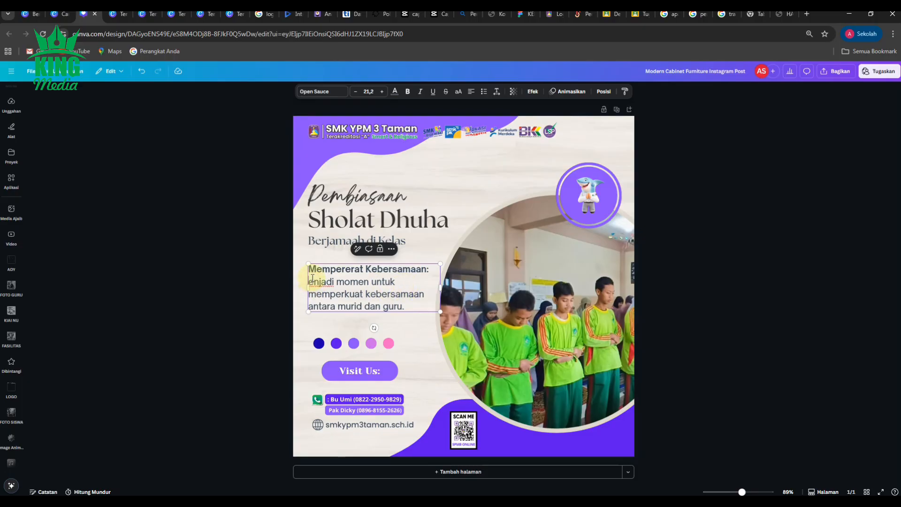
pyautogui.hotkey('ctrl', 'v')
# Capitalize the S of "Sholat" and restore a spaced lowercase "menjadi" so the sentence begins "Sholat dhuha menjadi momen".
pyautogui.moveTo(308, 282); pyautogui.dragTo(312, 281)
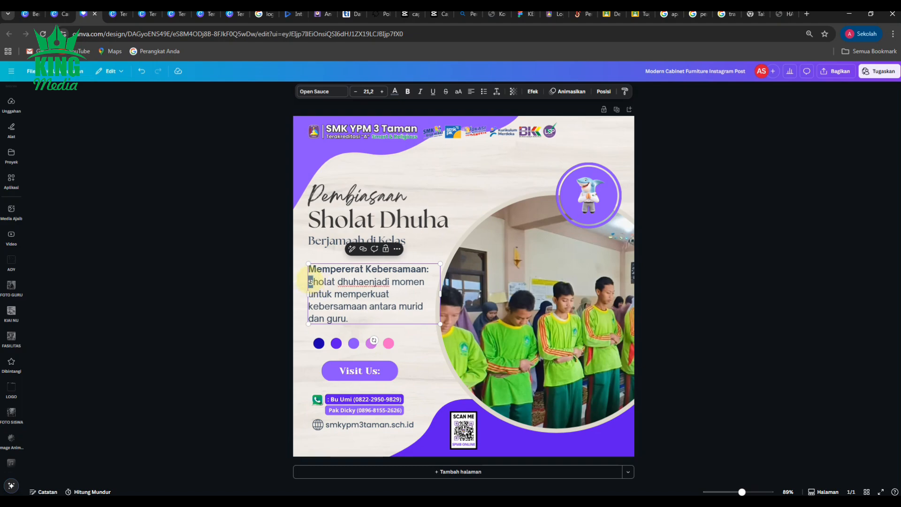
pyautogui.write('S')
pyautogui.click(365, 282)
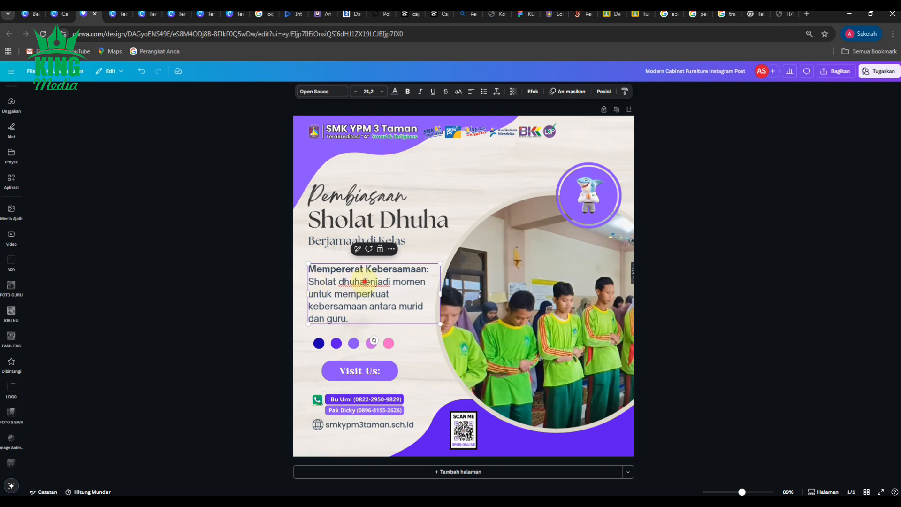
pyautogui.write('m')
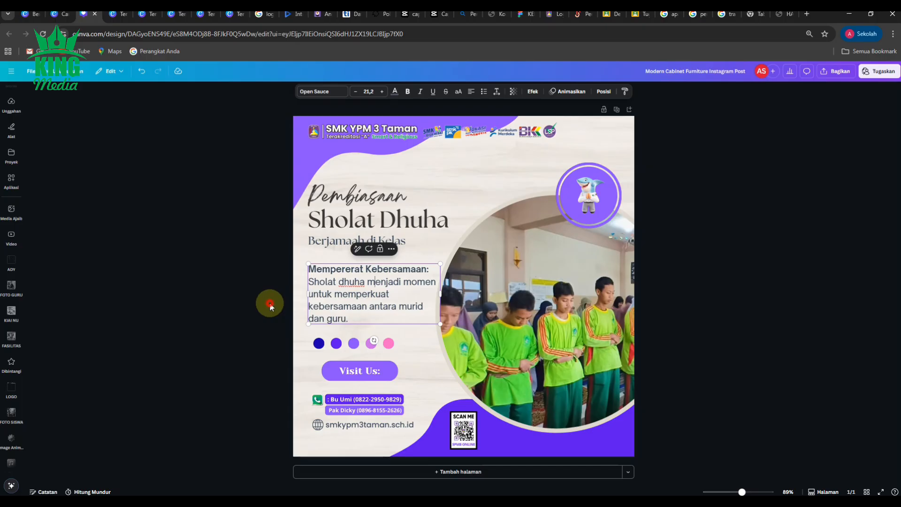
pyautogui.click(253, 304)
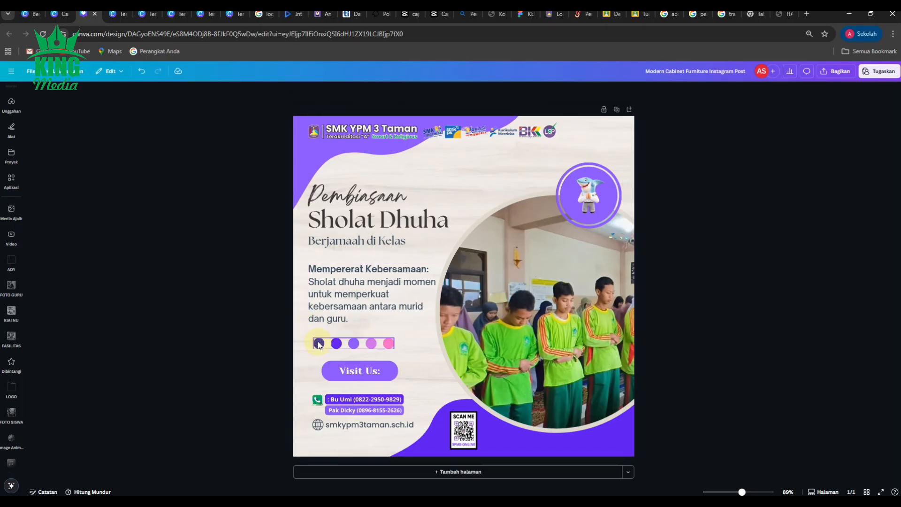
# Rename the design as SHOLAT.
pyautogui.click(227, 346)
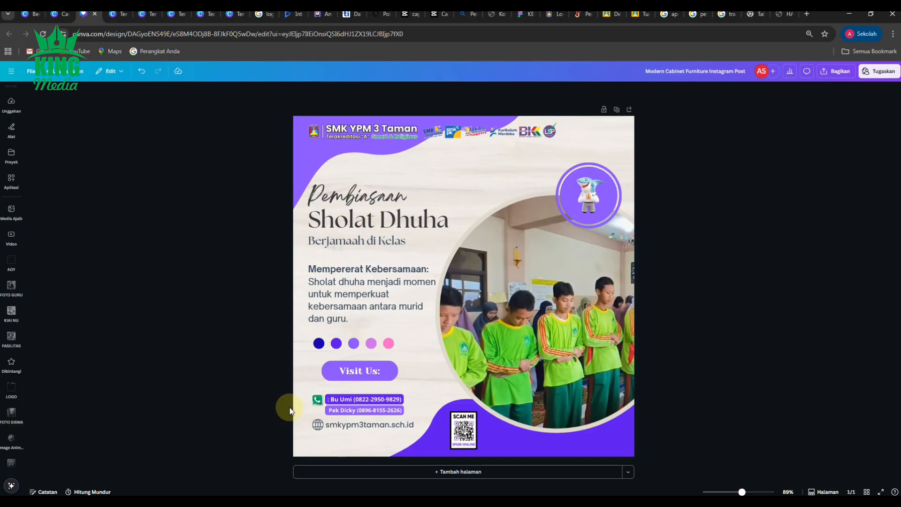
pyautogui.click(683, 153)
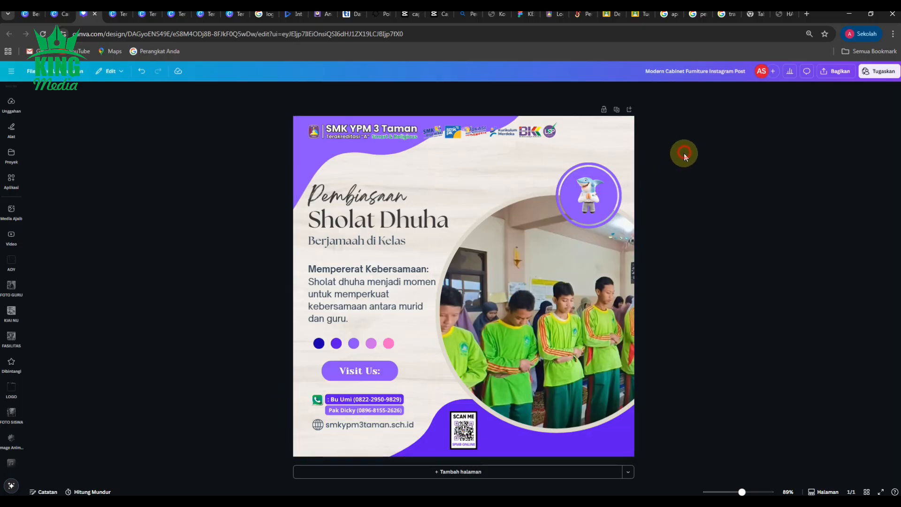
pyautogui.click(699, 72)
pyautogui.hotkey('ctrl', 'a')
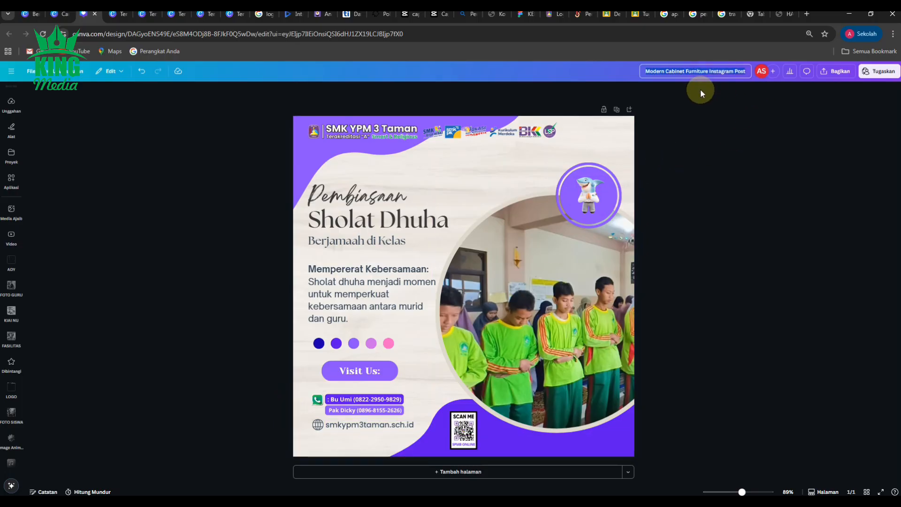
pyautogui.write('SHOL')
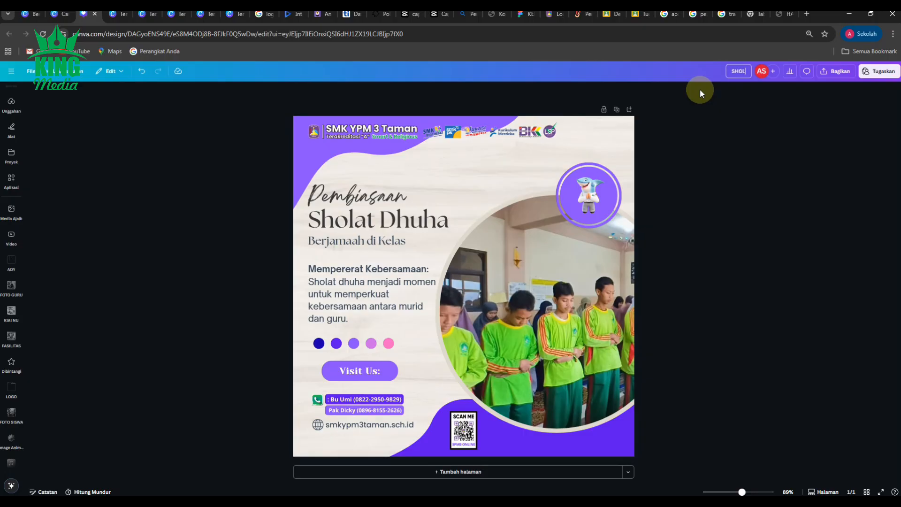
pyautogui.write('AT')
pyautogui.click(792, 105)
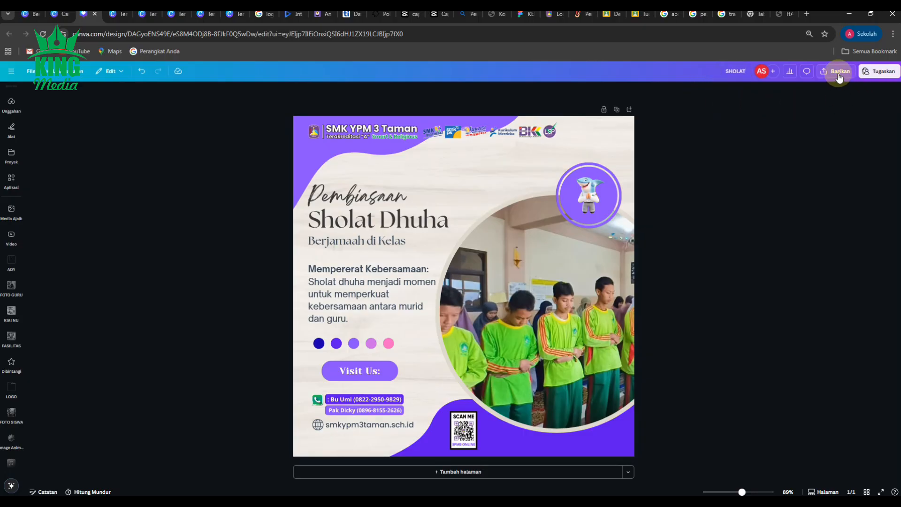
# Download the design as a JPG file.
pyautogui.click(839, 75)
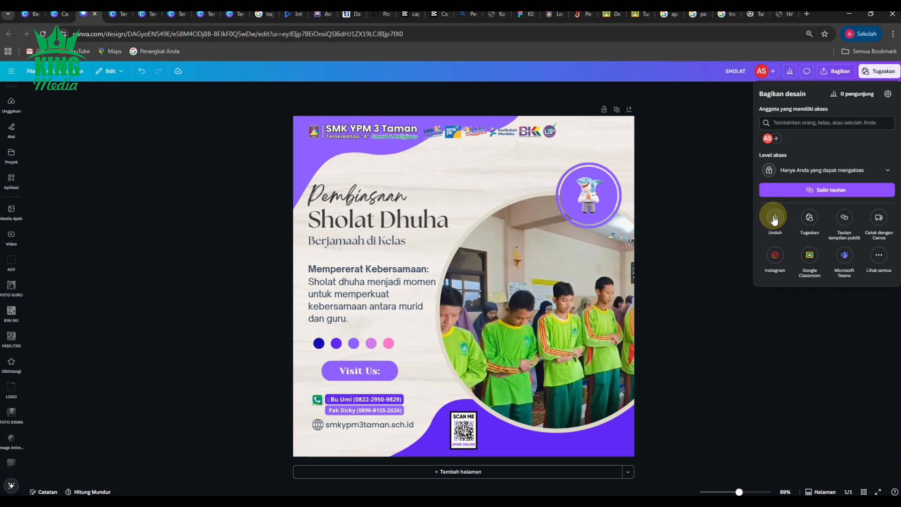
pyautogui.click(774, 218)
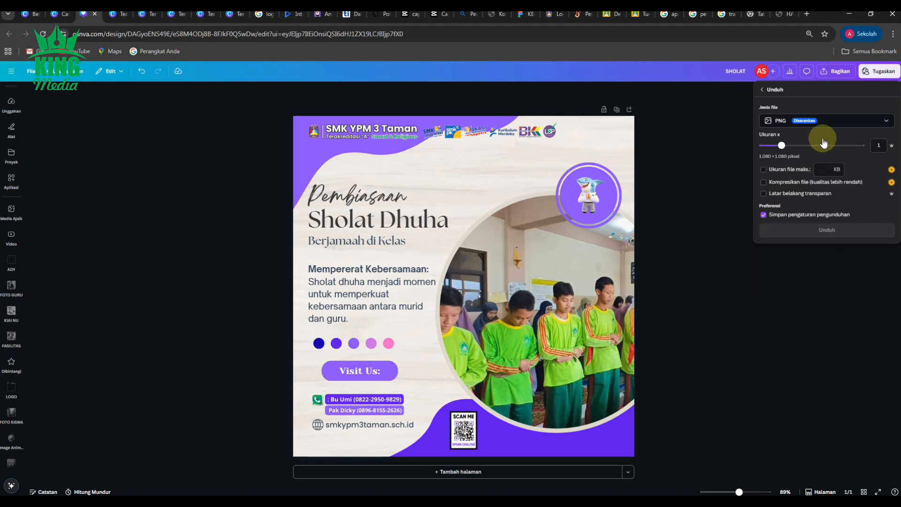
pyautogui.click(834, 121)
pyautogui.click(805, 144)
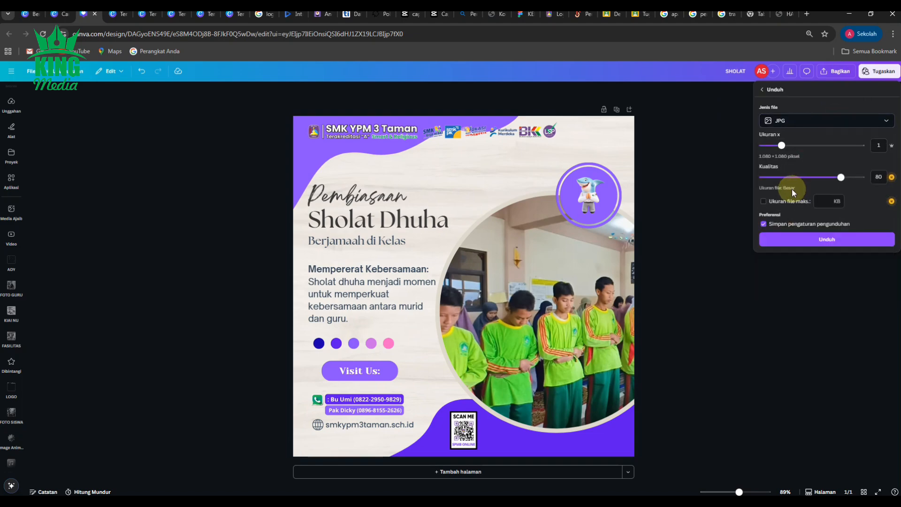
pyautogui.click(813, 241)
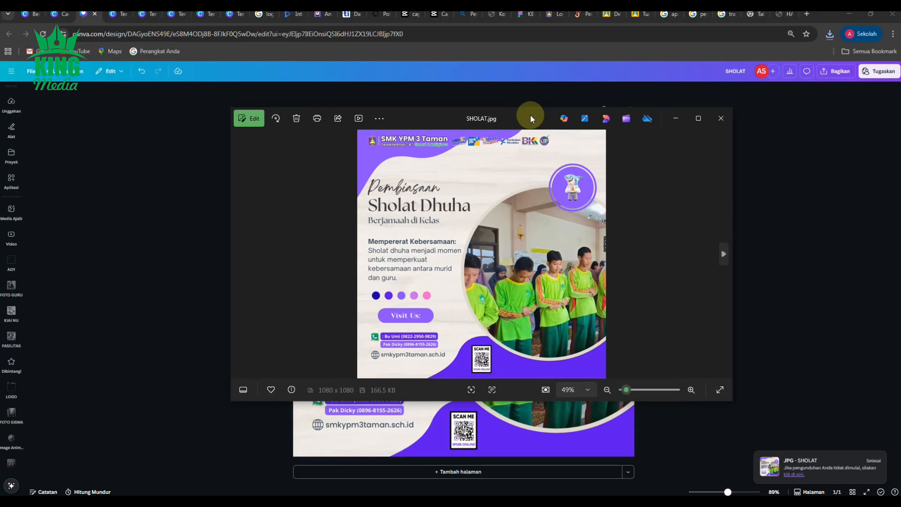
# Inspect the exported SHOLAT.jpg at different zoom levels in the image viewer and close it.
pyautogui.scroll(3, 506, 251)
pyautogui.scroll(-3, 495, 257)
pyautogui.click(720, 118)
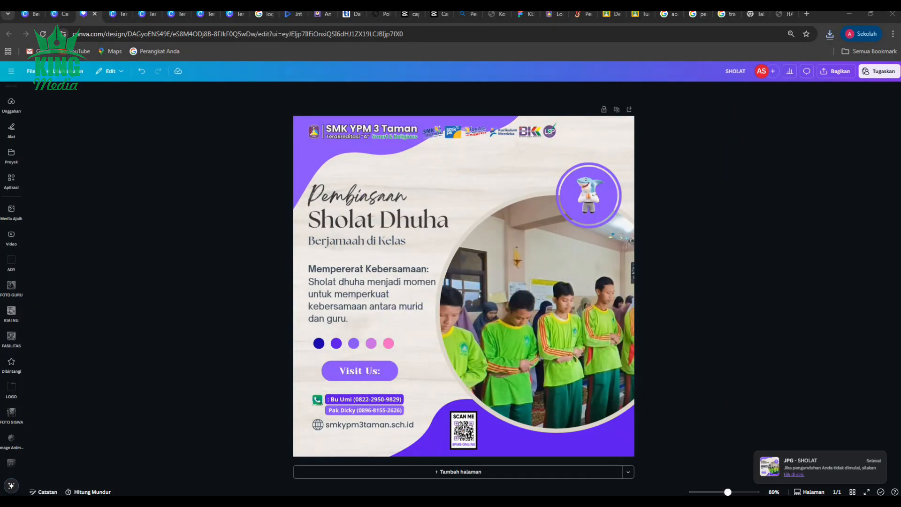